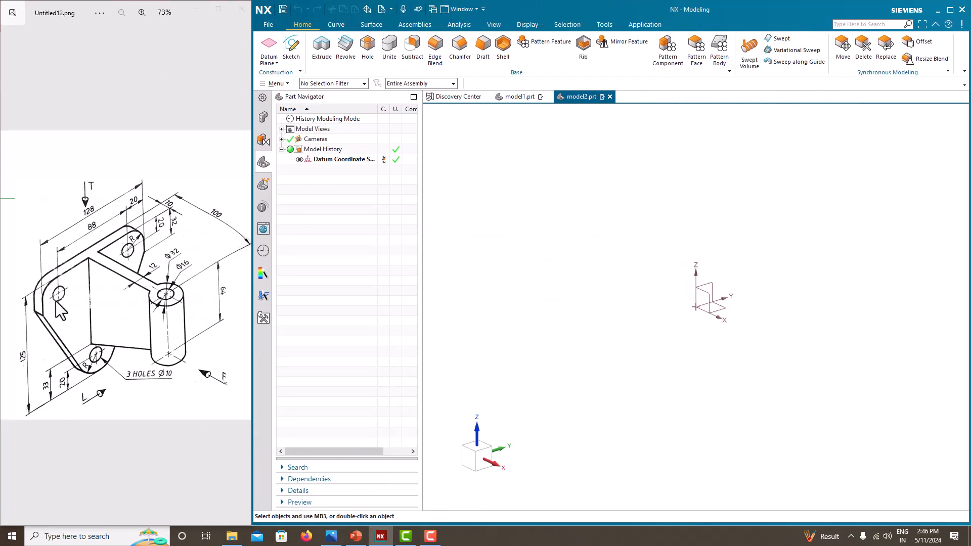
Step: Create a new sketch on the Right plane
{"action": "left_click", "coordinate": [292, 47]}
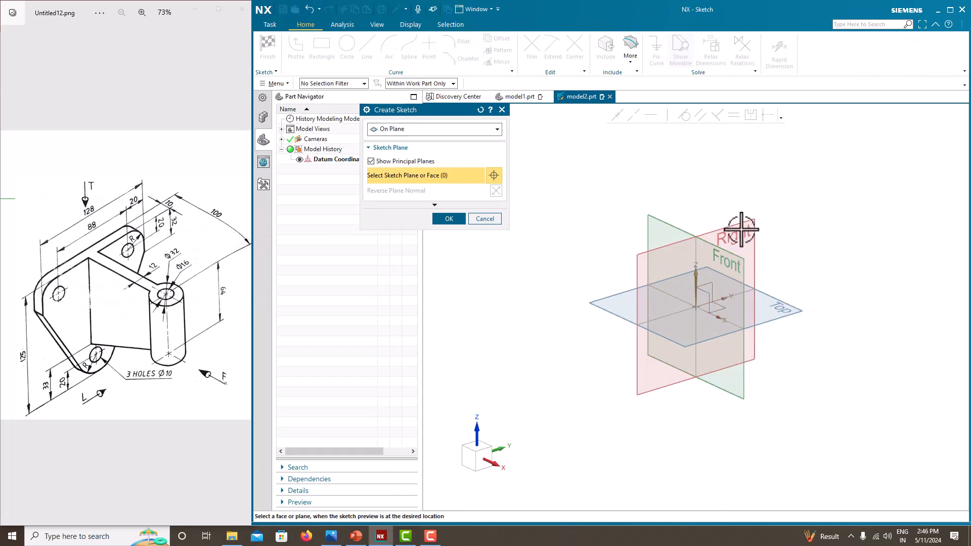
{"action": "left_click", "coordinate": [745, 222]}
{"action": "left_click", "coordinate": [446, 222]}
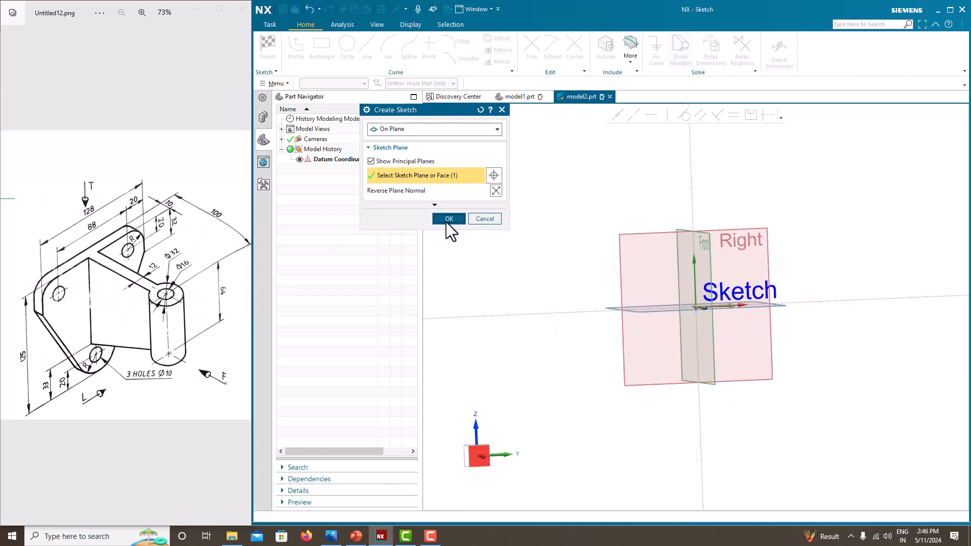
Step: Draw two circles on the horizontal axis beside the origin and a larger one below
{"action": "left_click", "coordinate": [347, 45]}
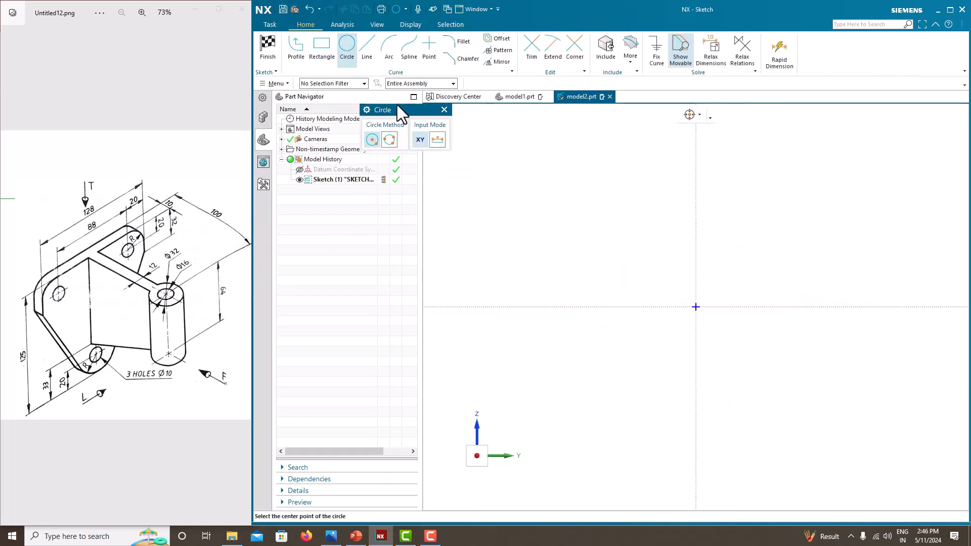
{"action": "left_click", "coordinate": [641, 307]}
{"action": "left_click", "coordinate": [644, 286]}
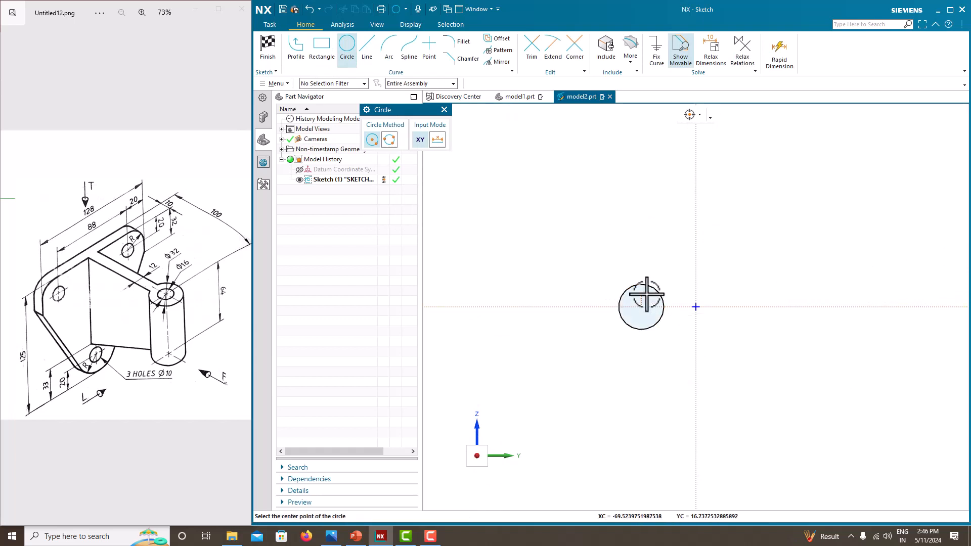
{"action": "left_click", "coordinate": [745, 306]}
{"action": "left_click", "coordinate": [742, 284]}
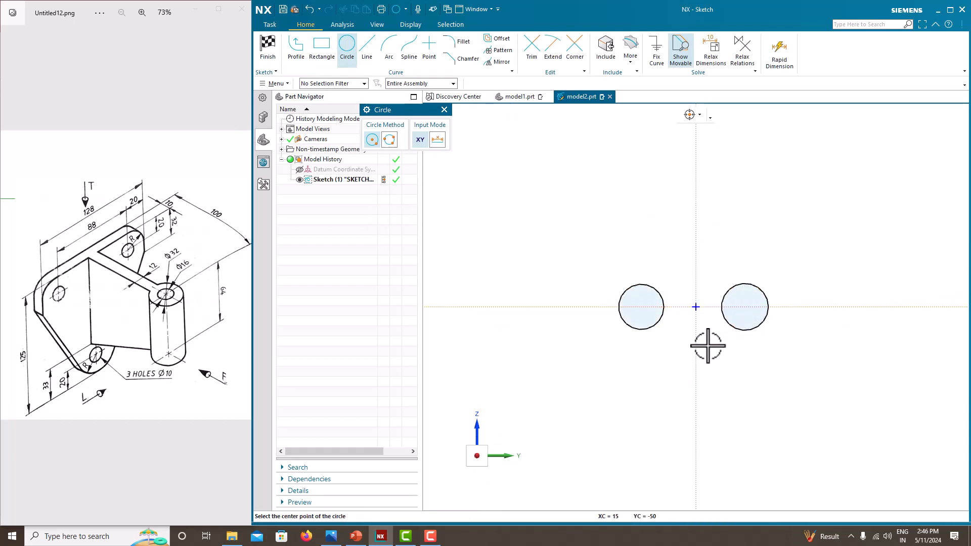
{"action": "left_click", "coordinate": [696, 348]}
{"action": "left_click", "coordinate": [678, 327]}
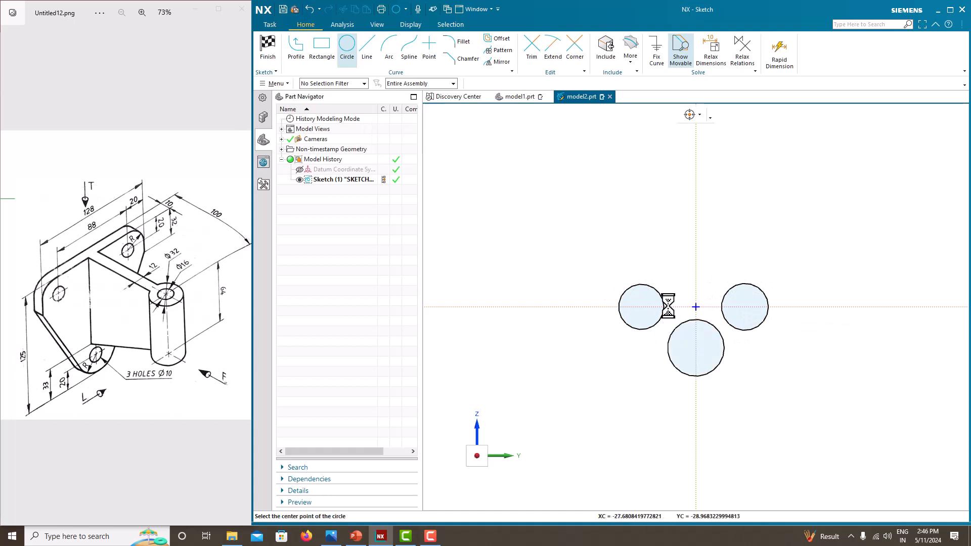
{"action": "key", "text": "Escape"}
{"action": "scroll", "coordinate": [507, 290], "scroll_direction": "up", "scroll_amount": 2}
{"action": "scroll", "coordinate": [701, 343], "scroll_direction": "down", "scroll_amount": 4}
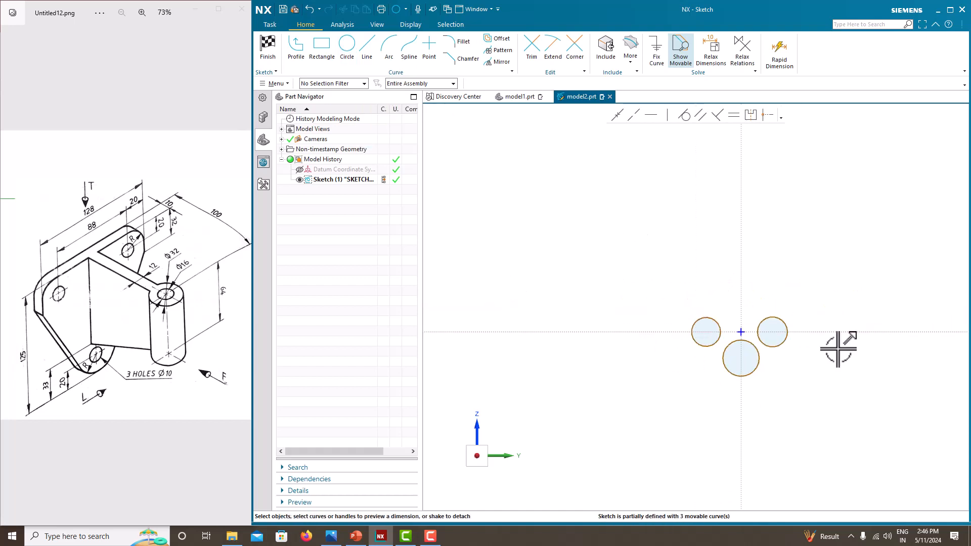
{"action": "scroll", "coordinate": [839, 350], "scroll_direction": "up", "scroll_amount": 3}
{"action": "scroll", "coordinate": [650, 336], "scroll_direction": "up", "scroll_amount": 3}
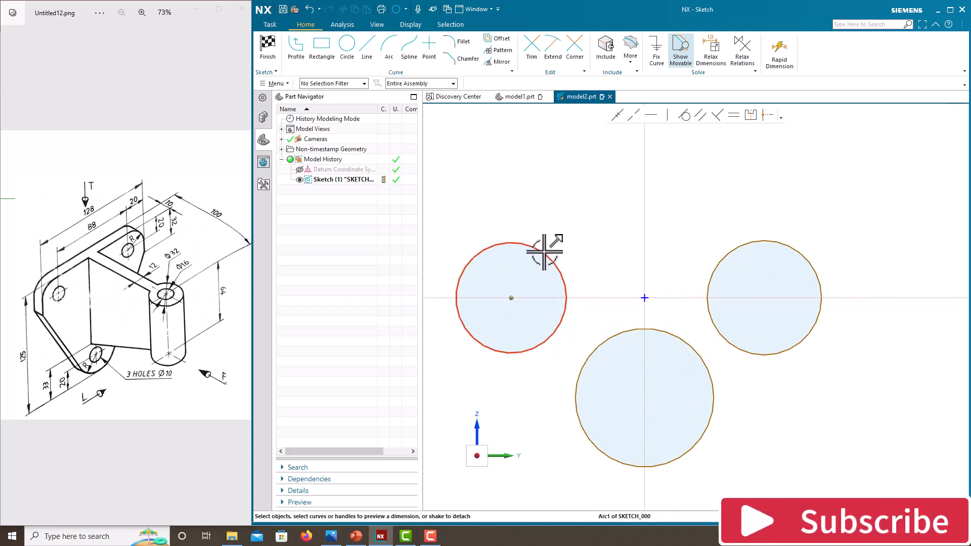
Step: Dimension the upper circle centres 88 apart, scaling the whole sketch to fit
{"action": "left_click", "coordinate": [512, 298]}
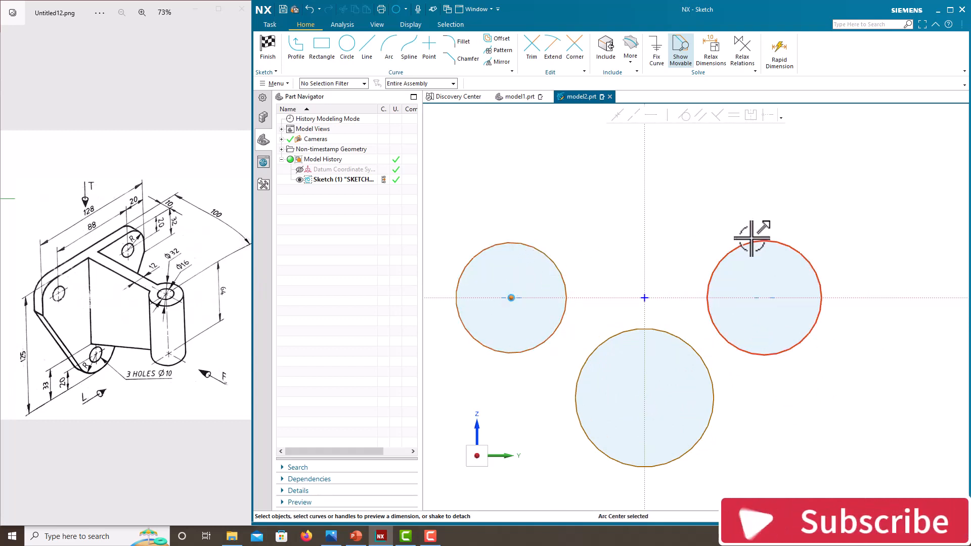
{"action": "left_click", "coordinate": [764, 298]}
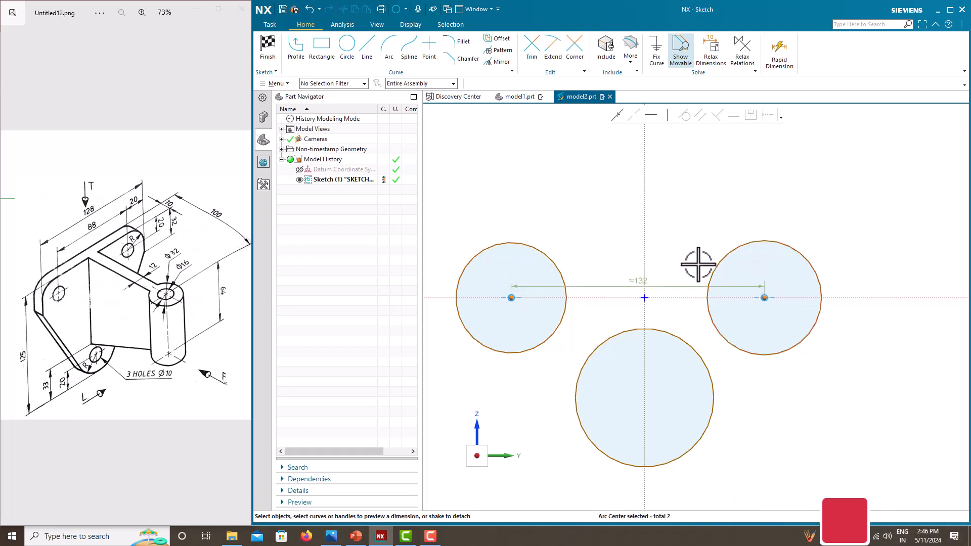
{"action": "left_click", "coordinate": [641, 283]}
{"action": "type", "text": "88"}
{"action": "key", "text": "Return"}
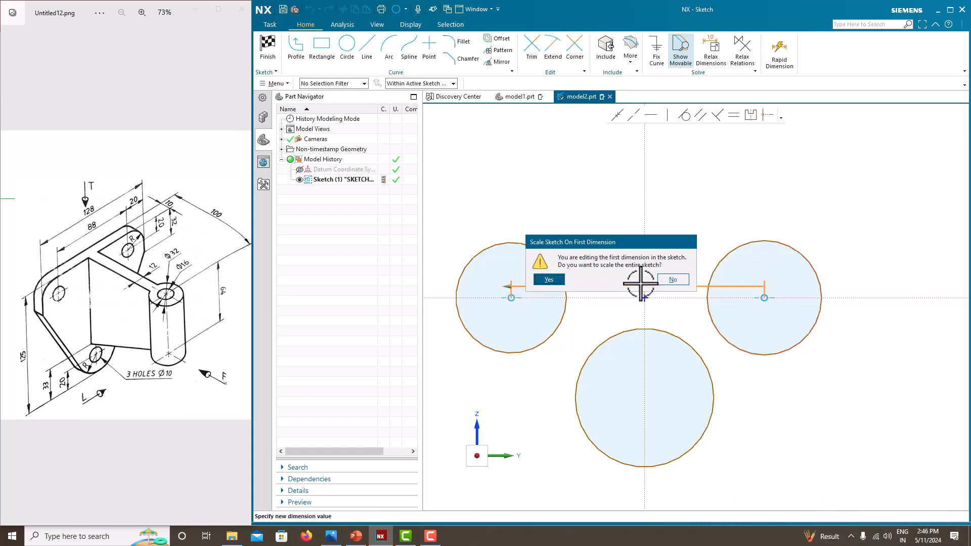
{"action": "left_click", "coordinate": [546, 280]}
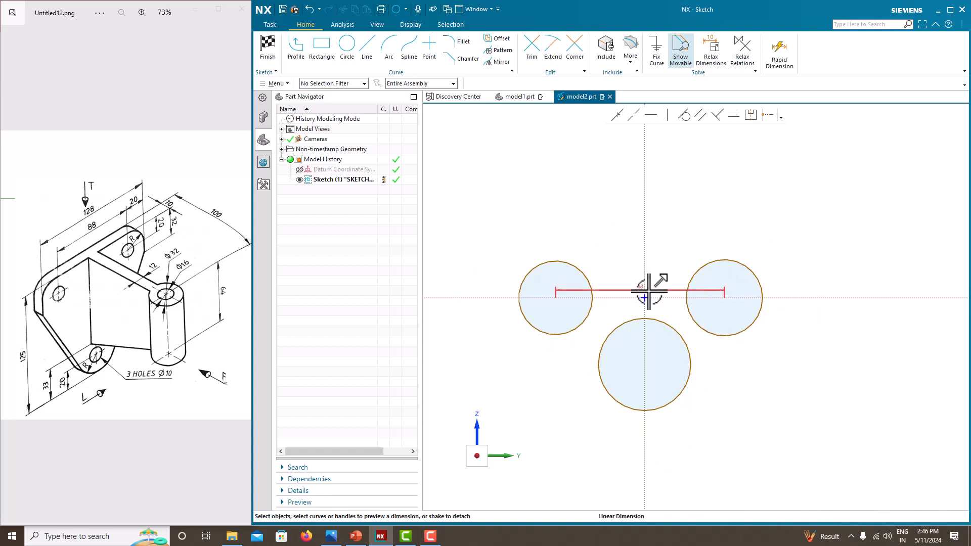
{"action": "left_click_drag", "start_coordinate": [644, 286], "coordinate": [639, 175]}
Step: Make all three circles equal radius and dimension them Ø40
{"action": "left_click", "coordinate": [759, 275]}
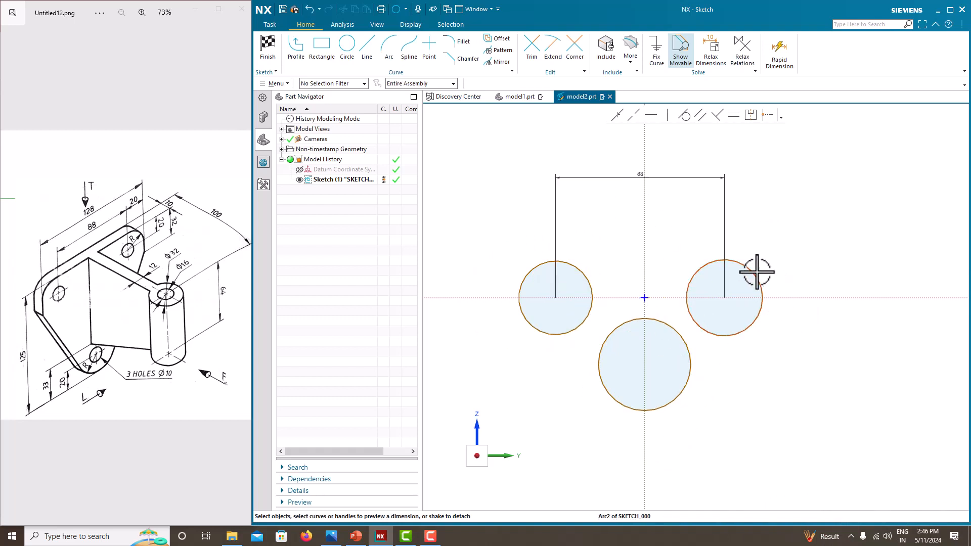
{"action": "left_click", "coordinate": [689, 344]}
{"action": "left_click", "coordinate": [592, 306]}
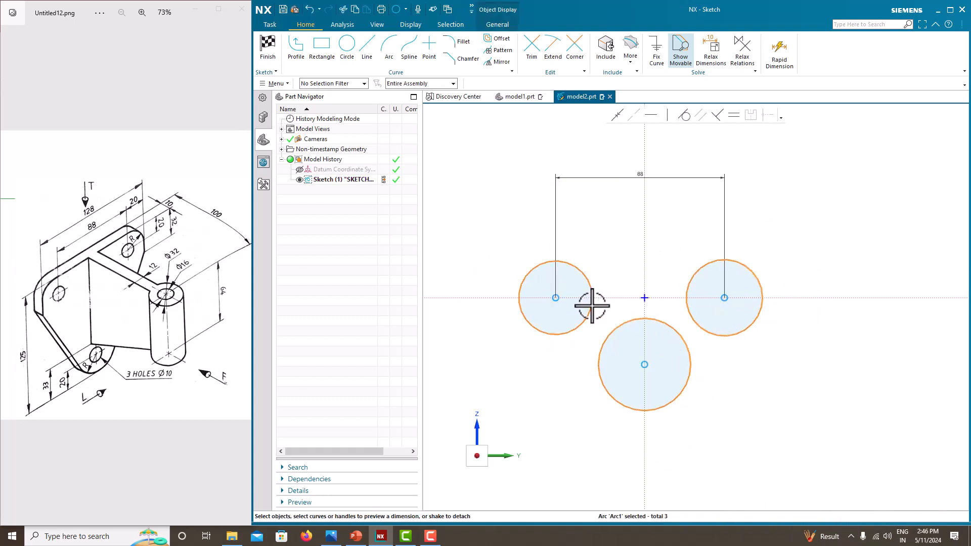
{"action": "left_click", "coordinate": [733, 116]}
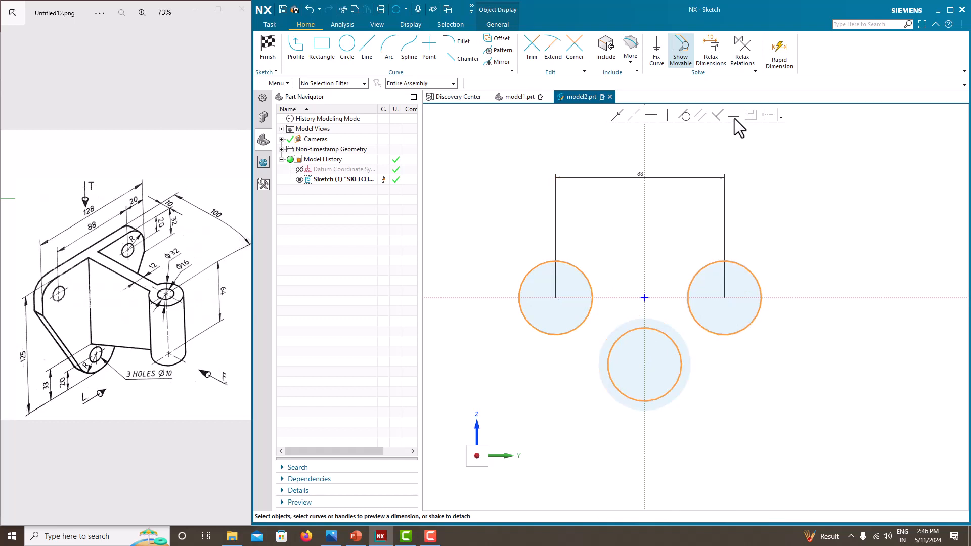
{"action": "left_click", "coordinate": [752, 275]}
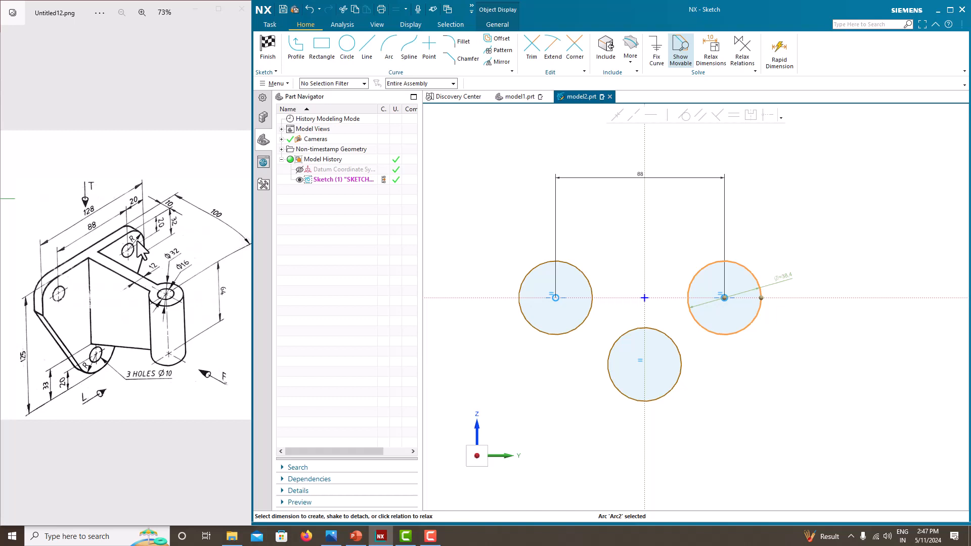
{"action": "left_click", "coordinate": [788, 273]}
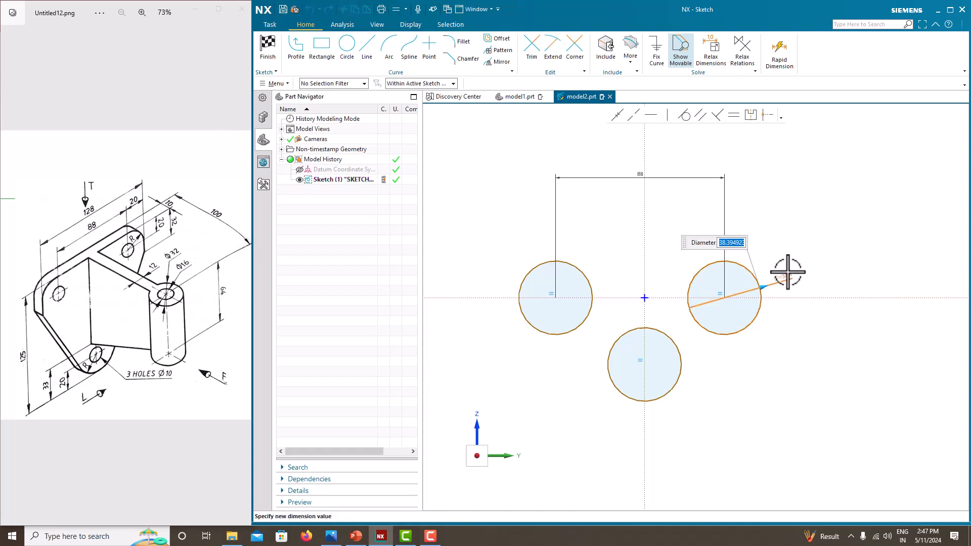
{"action": "key", "text": "Return"}
{"action": "middle_click", "coordinate": [782, 247]}
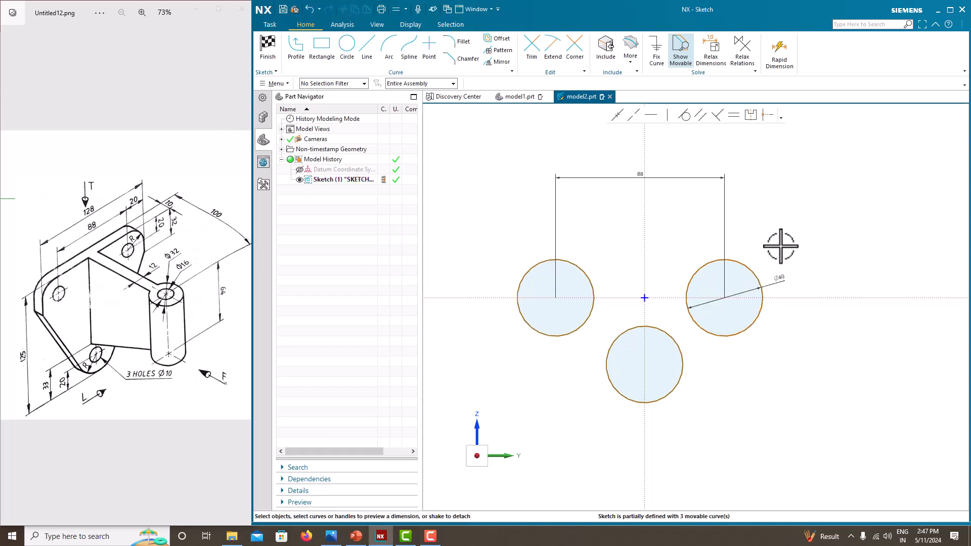
{"action": "scroll", "coordinate": [638, 318], "scroll_direction": "down", "scroll_amount": 2}
{"action": "scroll", "coordinate": [640, 326], "scroll_direction": "up", "scroll_amount": 2}
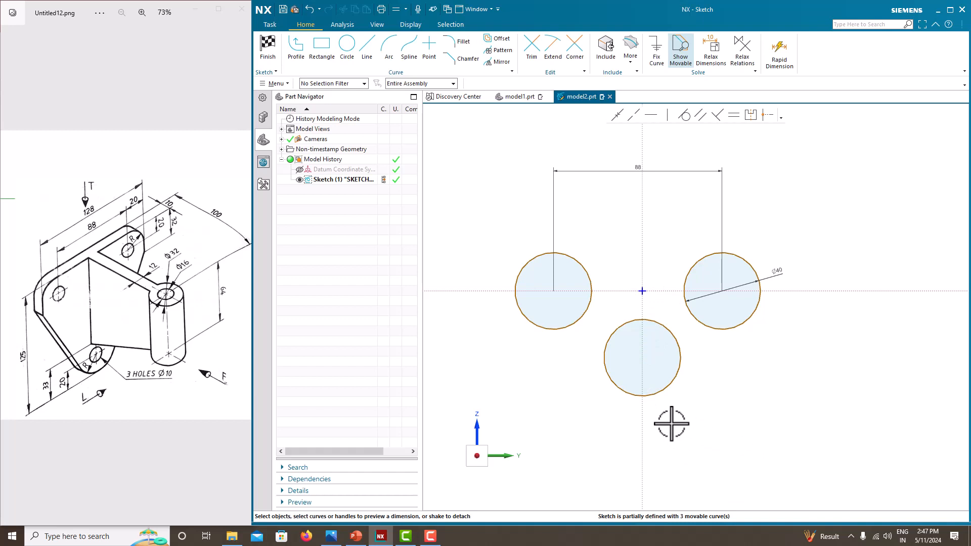
Step: Place the lower circle's centre 85 (125-40) below the horizontal axis
{"action": "left_click", "coordinate": [793, 292]}
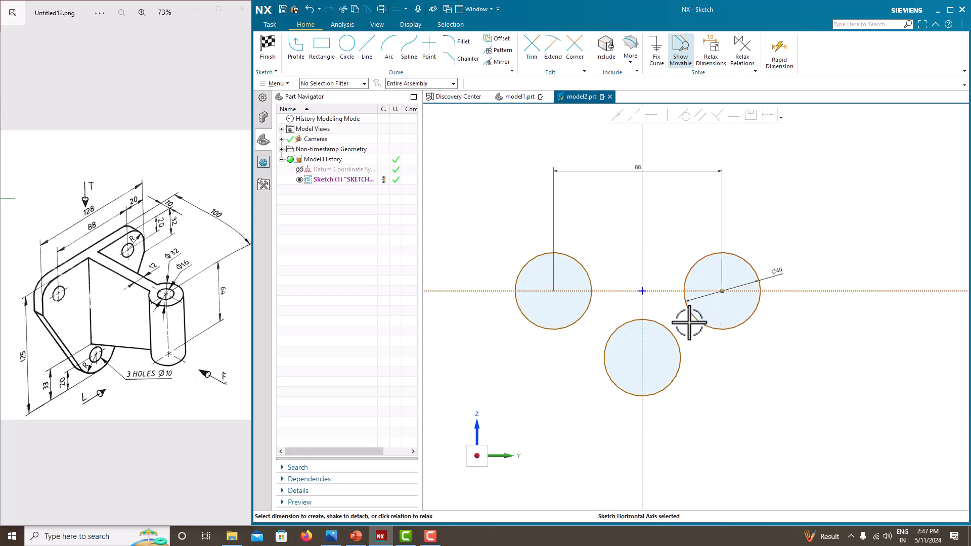
{"action": "left_click", "coordinate": [646, 358]}
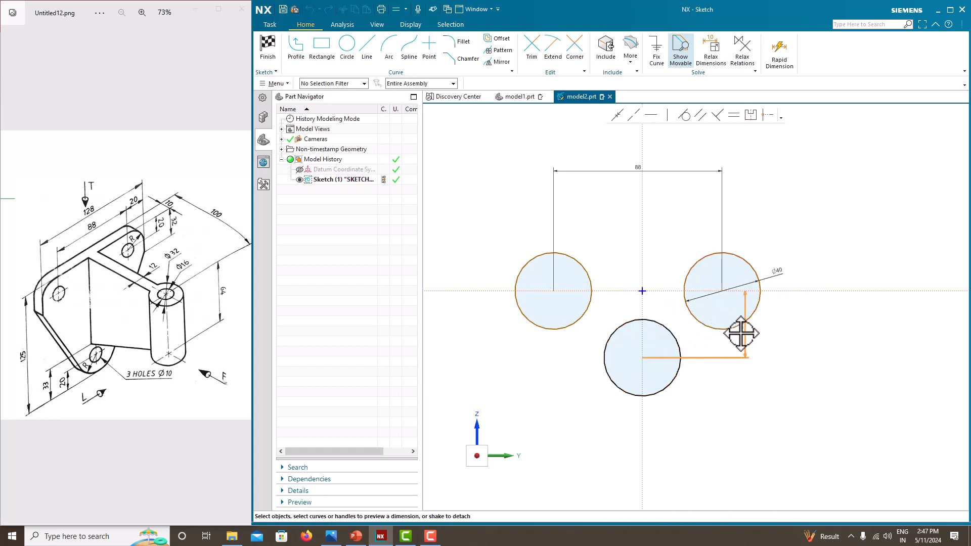
{"action": "left_click", "coordinate": [843, 353]}
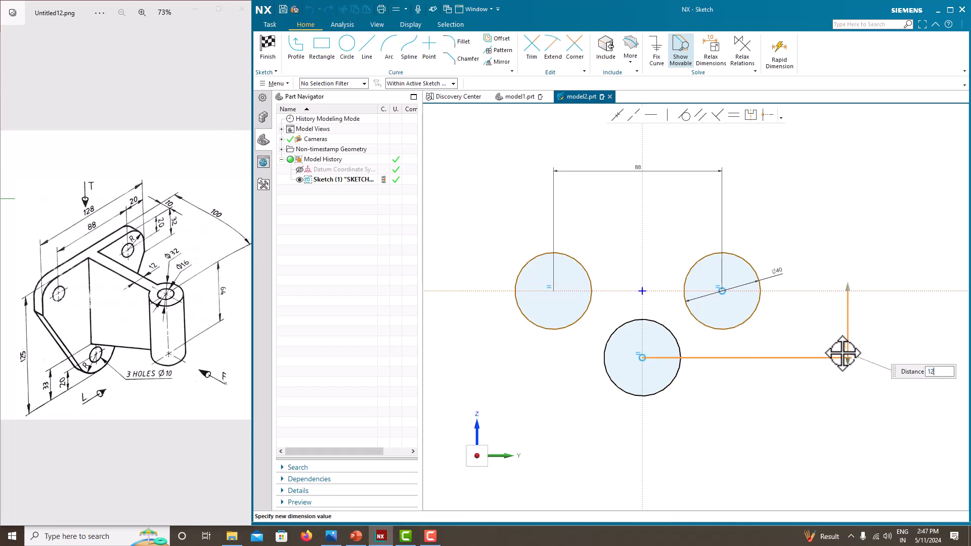
{"action": "type", "text": "125-40"}
{"action": "key", "text": "Return"}
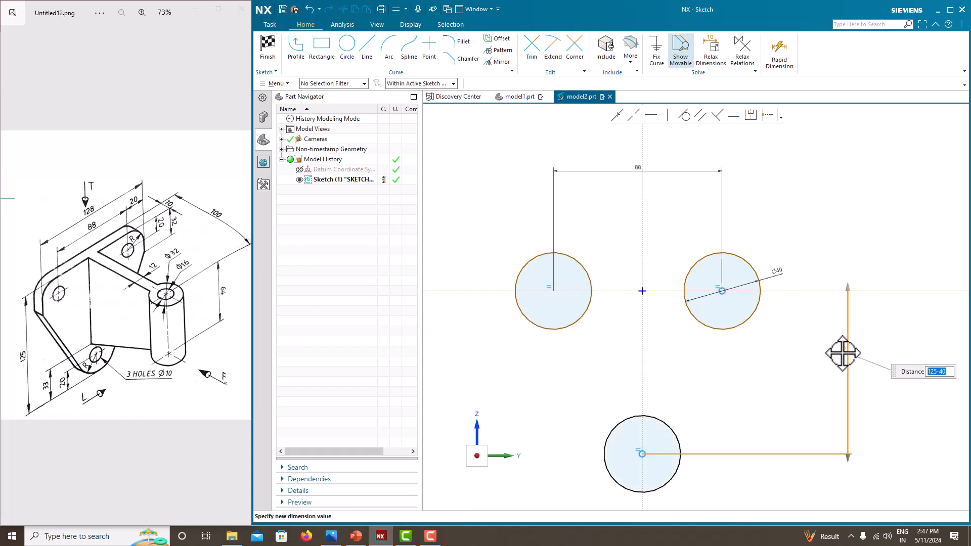
{"action": "middle_click", "coordinate": [814, 237]}
{"action": "scroll", "coordinate": [725, 156], "scroll_direction": "down", "scroll_amount": 2}
{"action": "scroll", "coordinate": [744, 204], "scroll_direction": "up", "scroll_amount": 1}
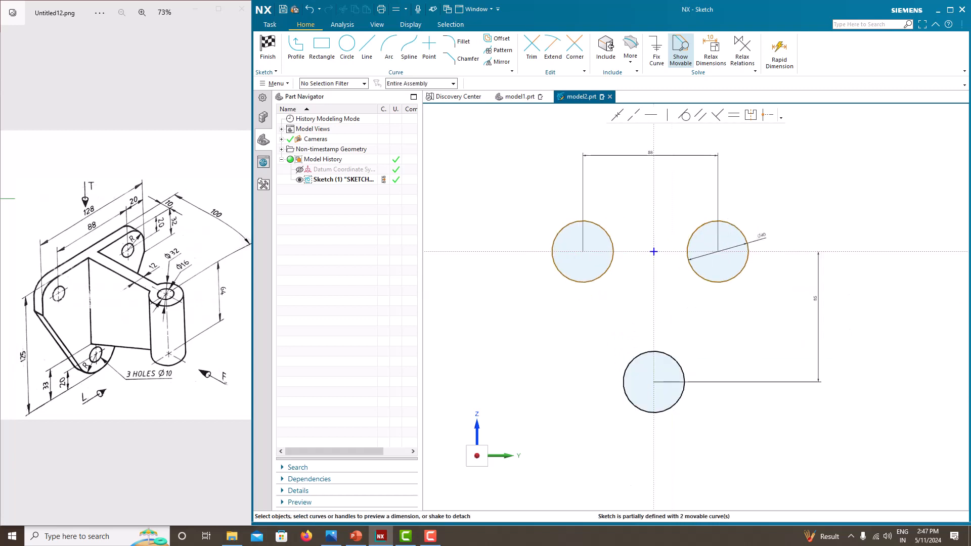
{"action": "left_click", "coordinate": [367, 49]}
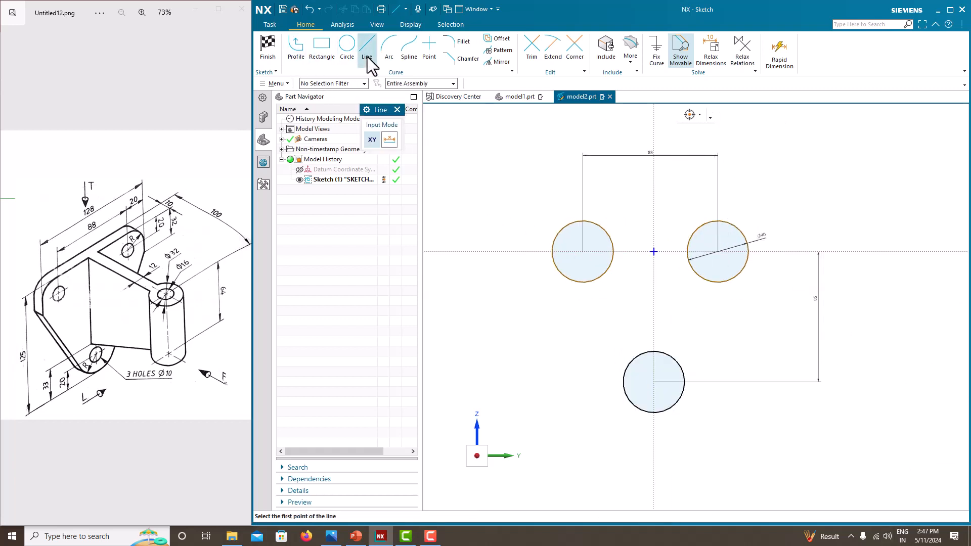
Step: Draw three tangent lines joining the circles into a triangle outline
{"action": "left_click", "coordinate": [298, 49]}
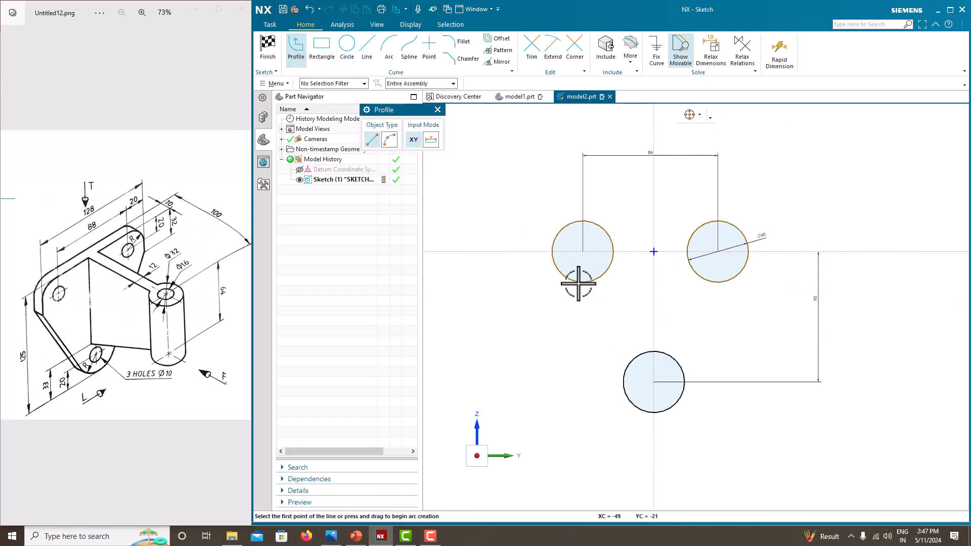
{"action": "left_click", "coordinate": [555, 272]}
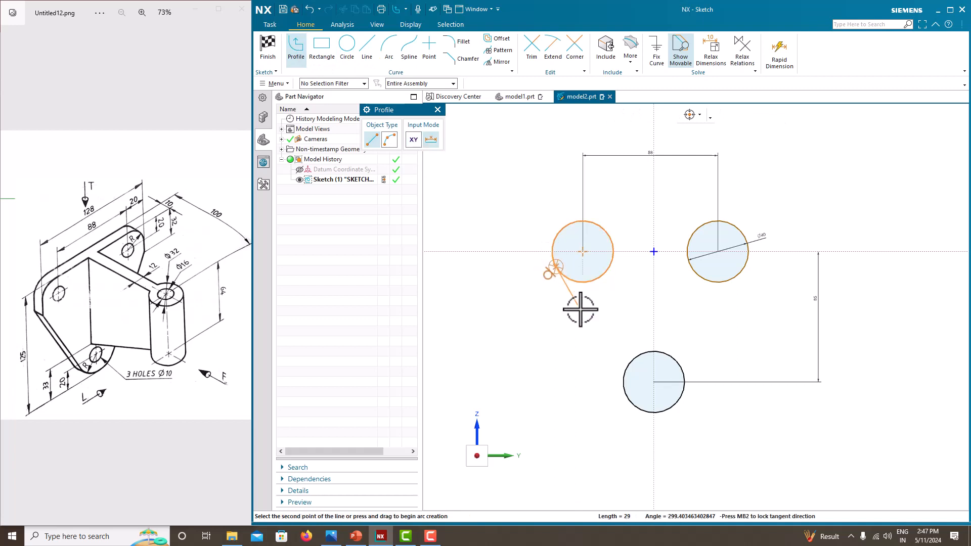
{"action": "left_click", "coordinate": [626, 402]}
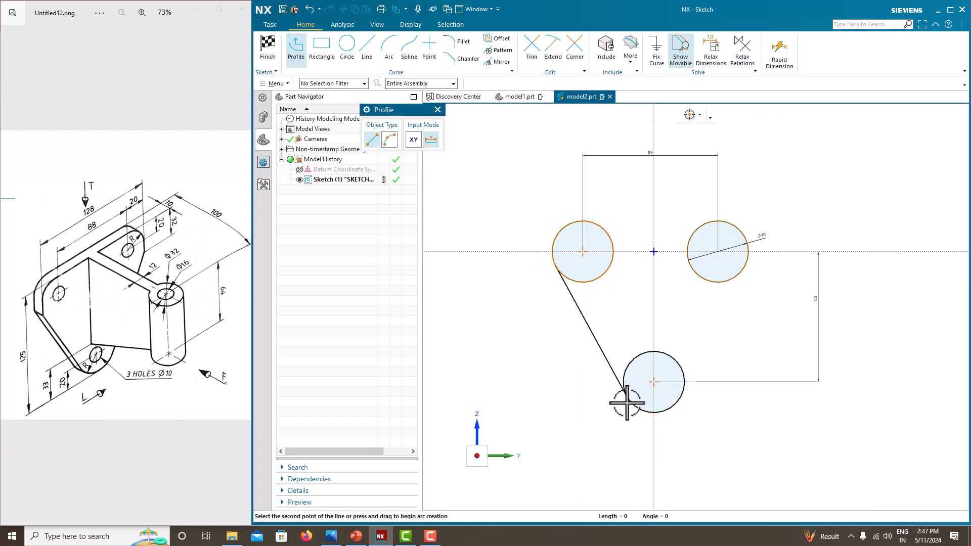
{"action": "key", "text": "Escape"}
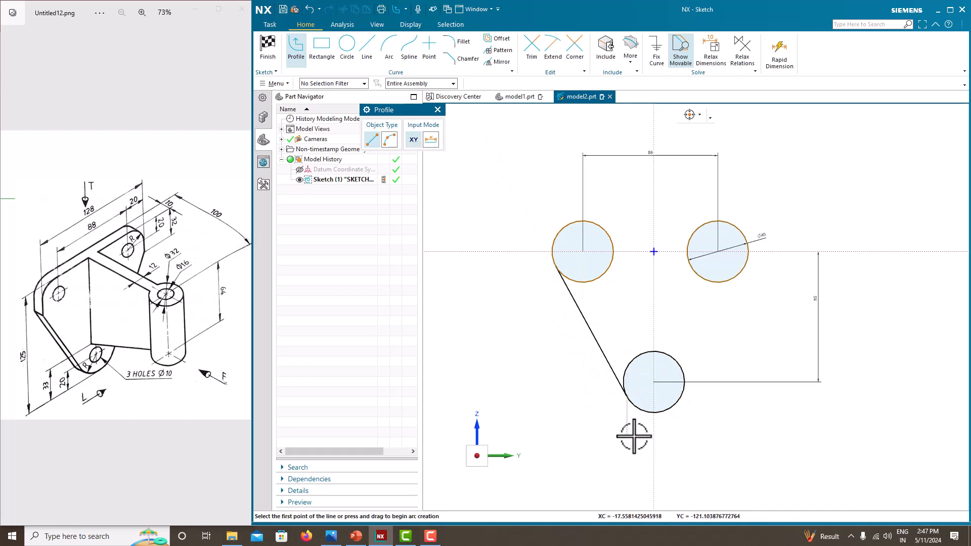
{"action": "left_click", "coordinate": [683, 370]}
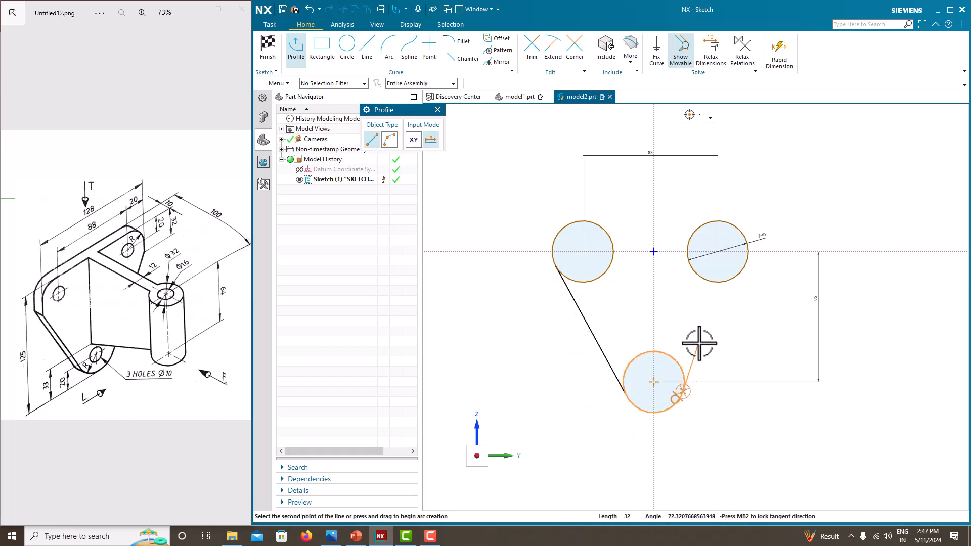
{"action": "left_click", "coordinate": [745, 264]}
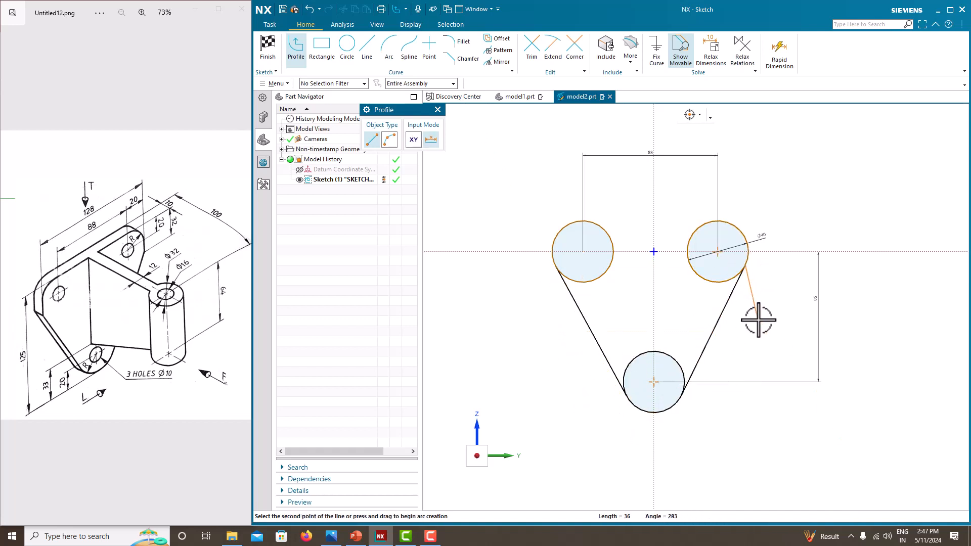
{"action": "left_click", "coordinate": [717, 221]}
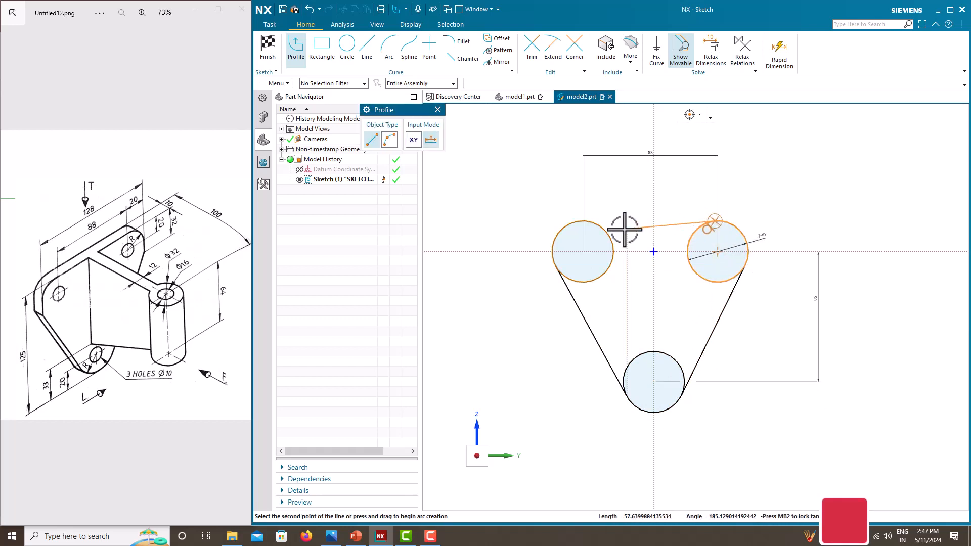
{"action": "left_click", "coordinate": [591, 221]}
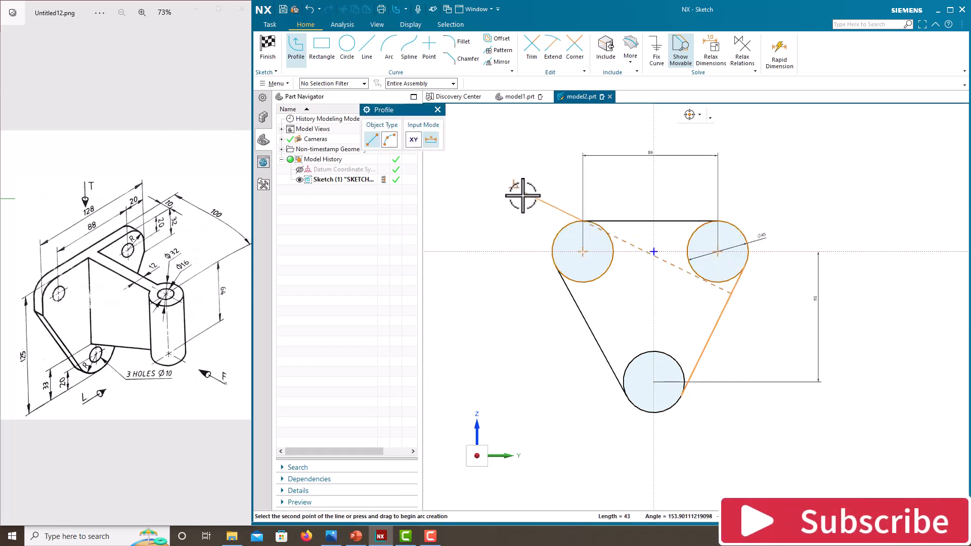
{"action": "key", "text": "Escape"}
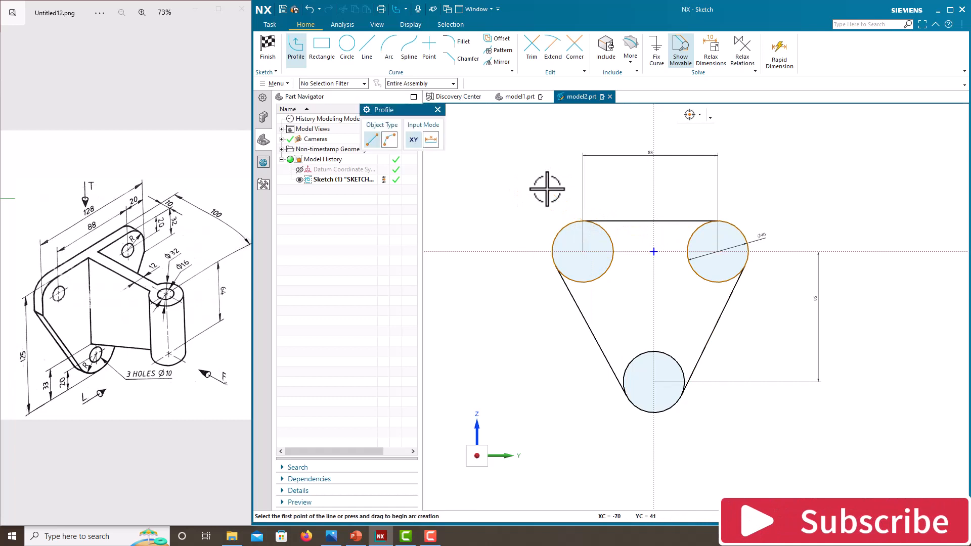
{"action": "key", "text": "Escape"}
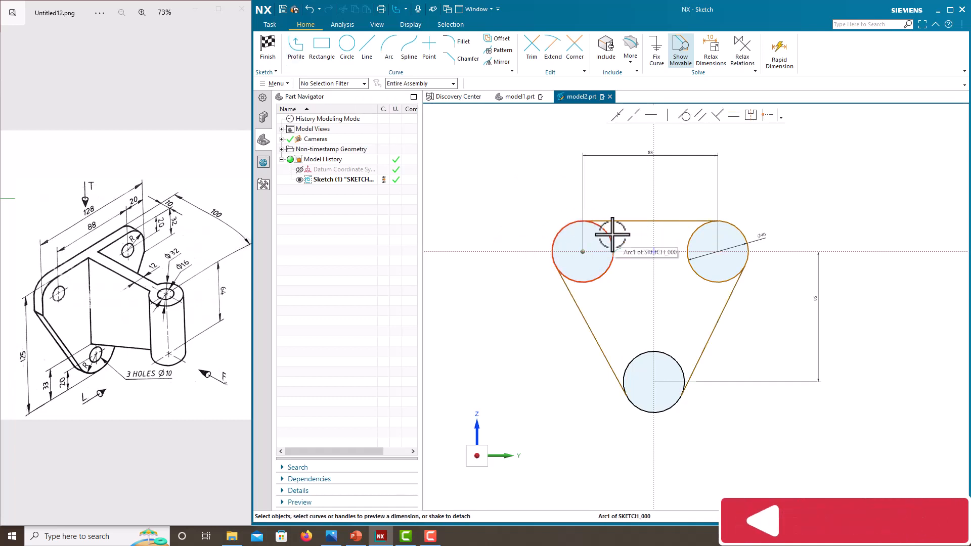
Step: Make the two upper circle centres symmetric about the vertical axis
{"action": "left_click", "coordinate": [586, 252]}
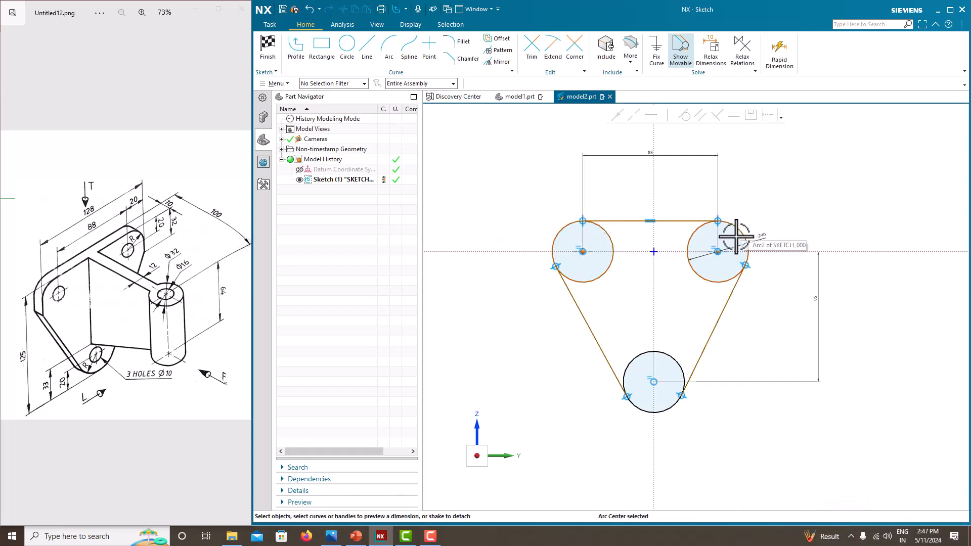
{"action": "left_click", "coordinate": [719, 250]}
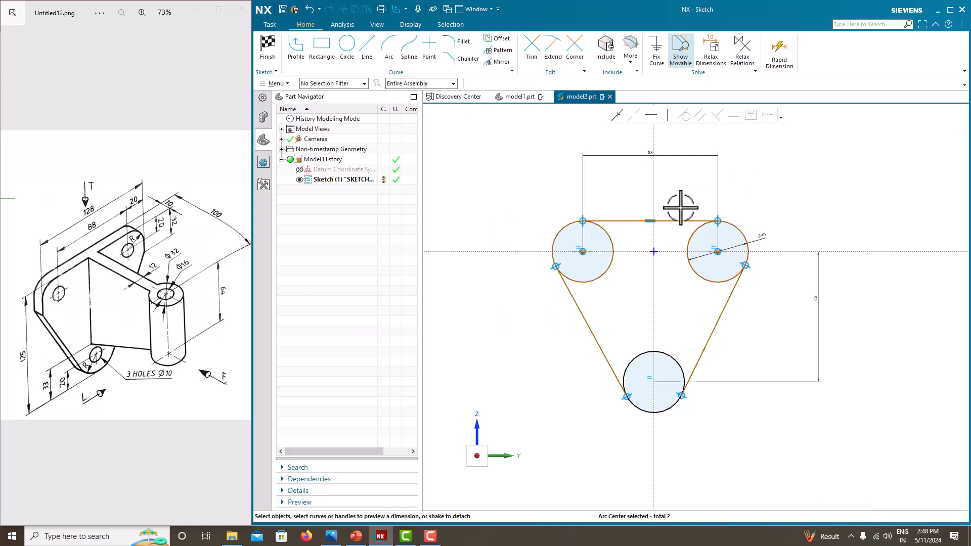
{"action": "left_click", "coordinate": [651, 185]}
{"action": "left_click", "coordinate": [752, 115]}
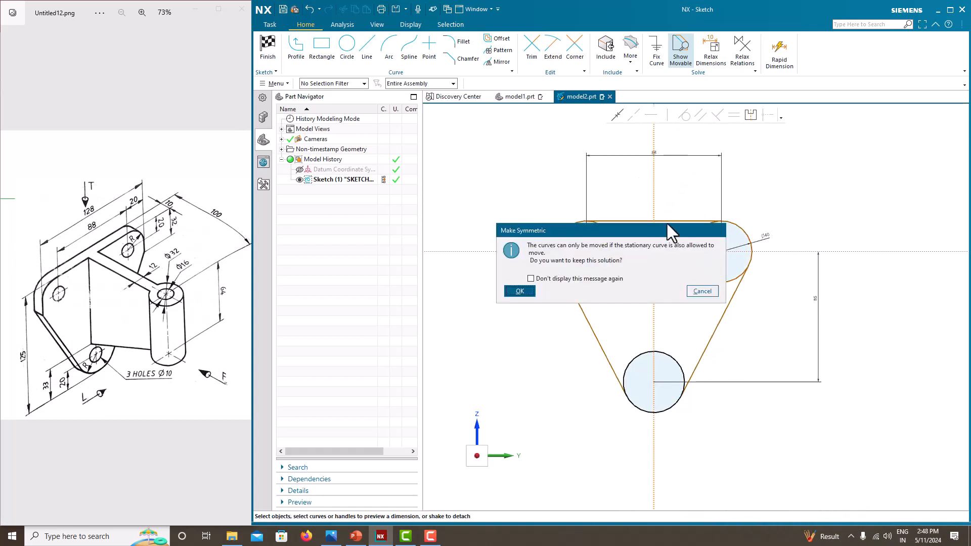
{"action": "left_click", "coordinate": [519, 291]}
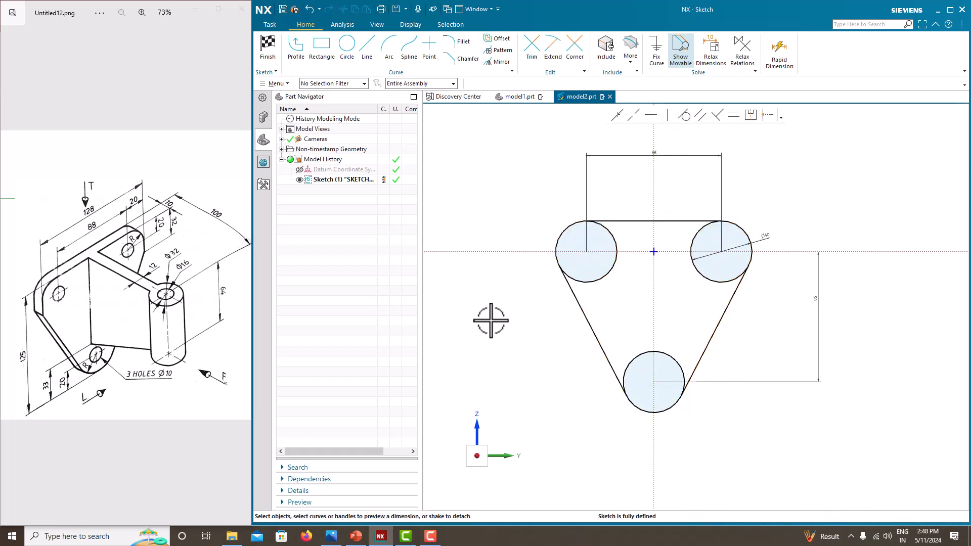
Step: Trim the three circles' inner arcs and finish the sketch
{"action": "left_click", "coordinate": [537, 54]}
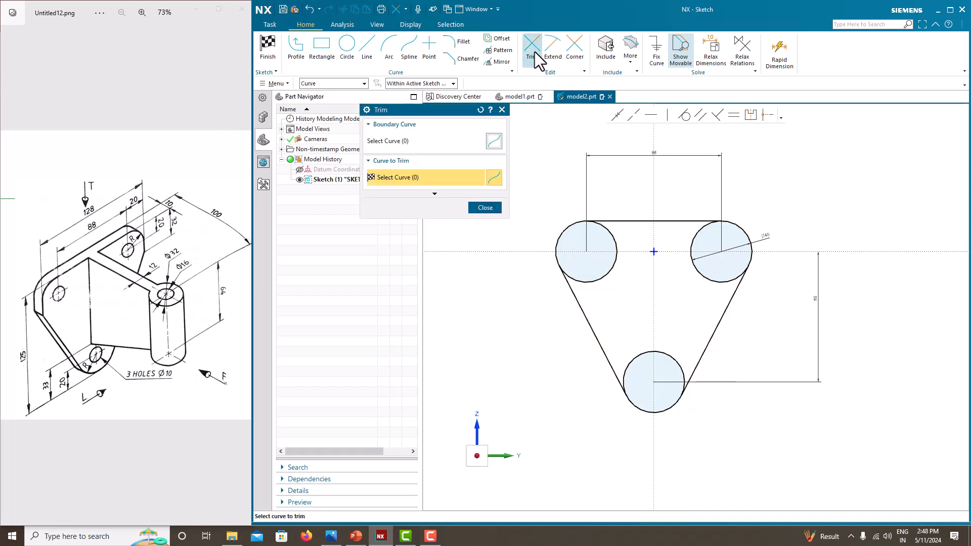
{"action": "left_click", "coordinate": [617, 253]}
{"action": "left_click", "coordinate": [697, 279]}
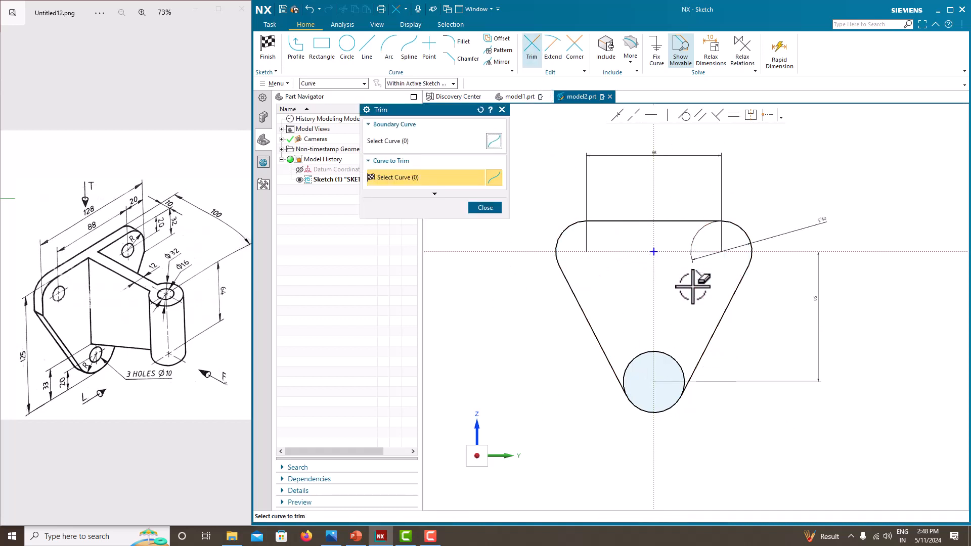
{"action": "left_click", "coordinate": [657, 353]}
{"action": "left_click", "coordinate": [485, 208]}
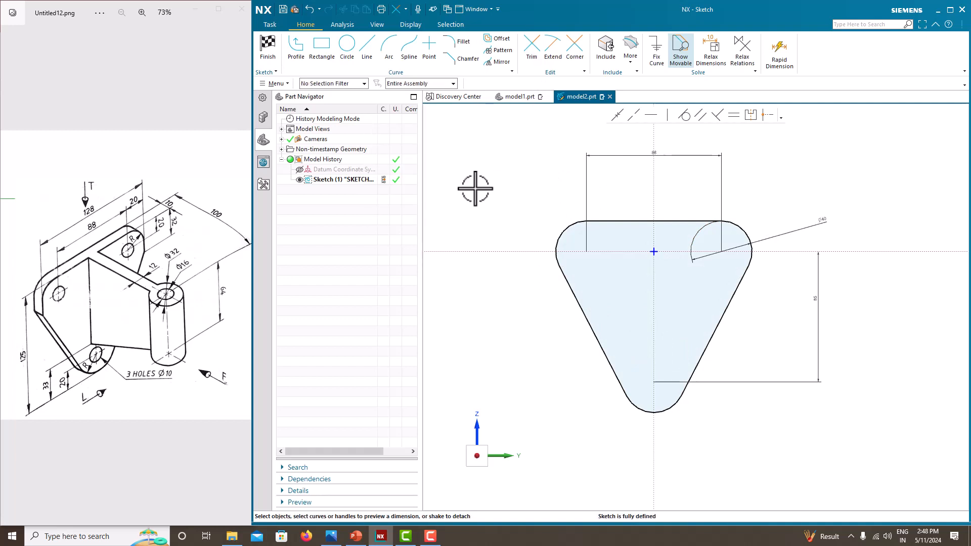
{"action": "right_click", "coordinate": [475, 157]}
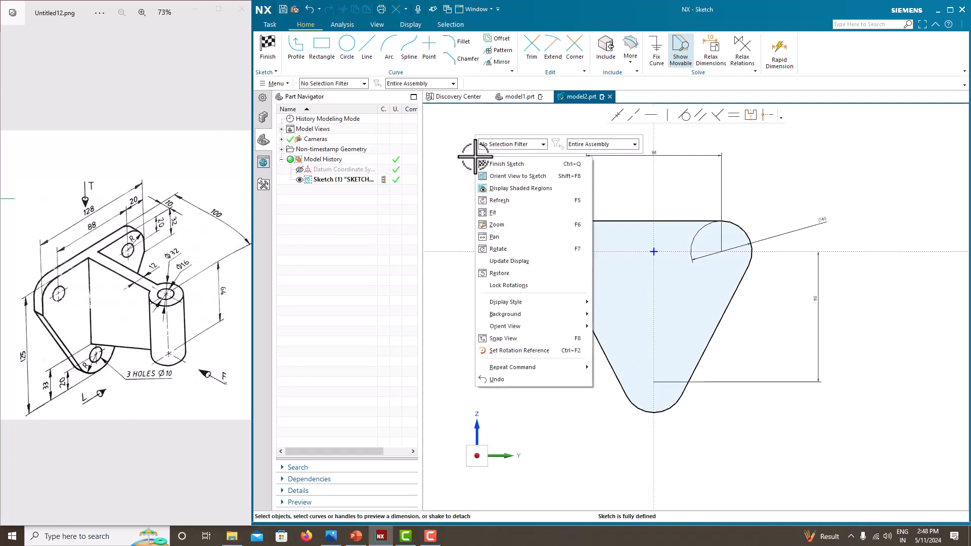
{"action": "left_click", "coordinate": [483, 163]}
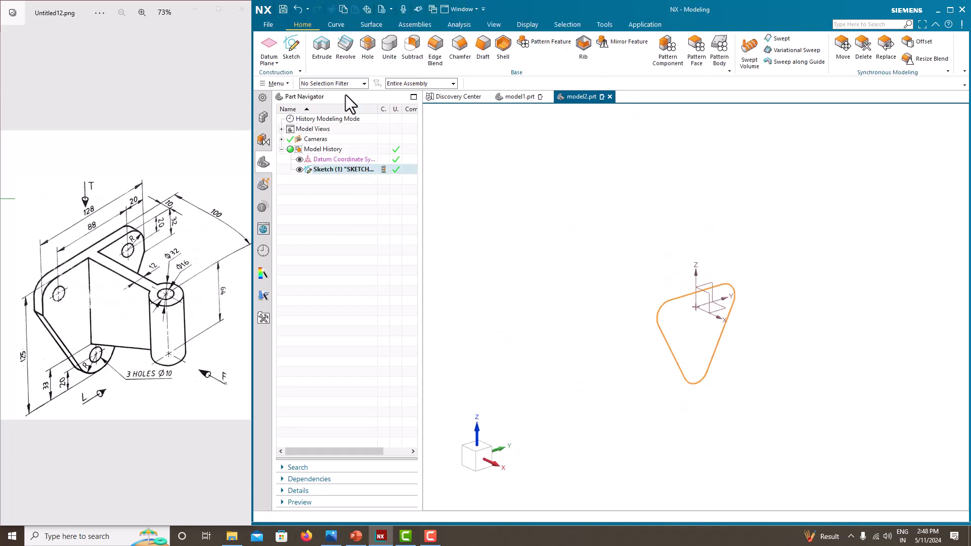
Step: Extrude the rounded-triangle outline symmetrically by 10 mm into a solid plate, then begin a new sketch
{"action": "left_click", "coordinate": [322, 48]}
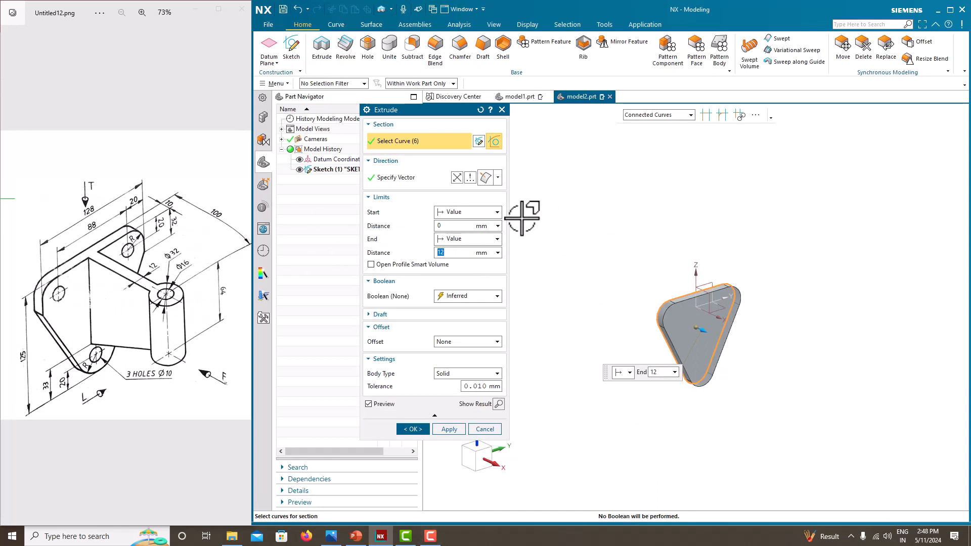
{"action": "left_click", "coordinate": [459, 240]}
{"action": "left_click", "coordinate": [462, 268]}
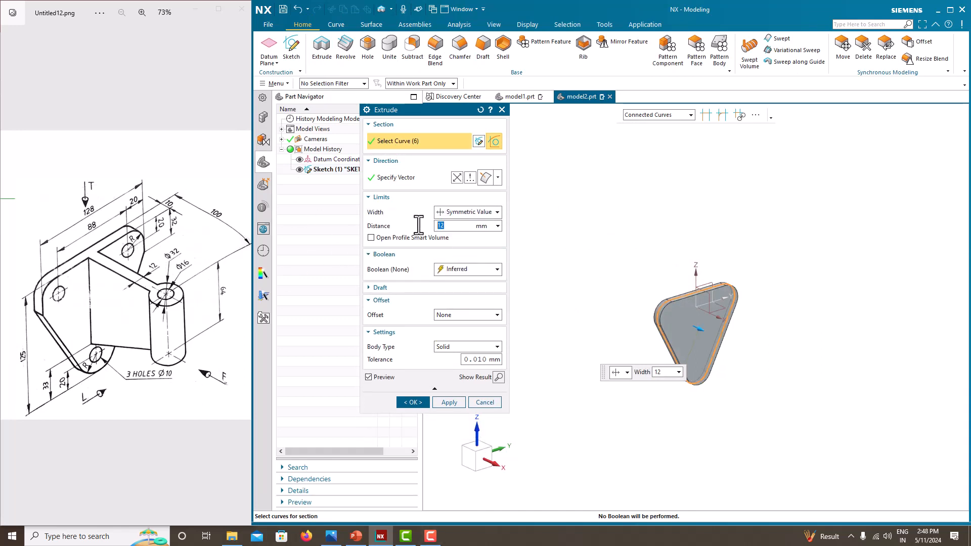
{"action": "type", "text": "10"}
{"action": "key", "text": "Return"}
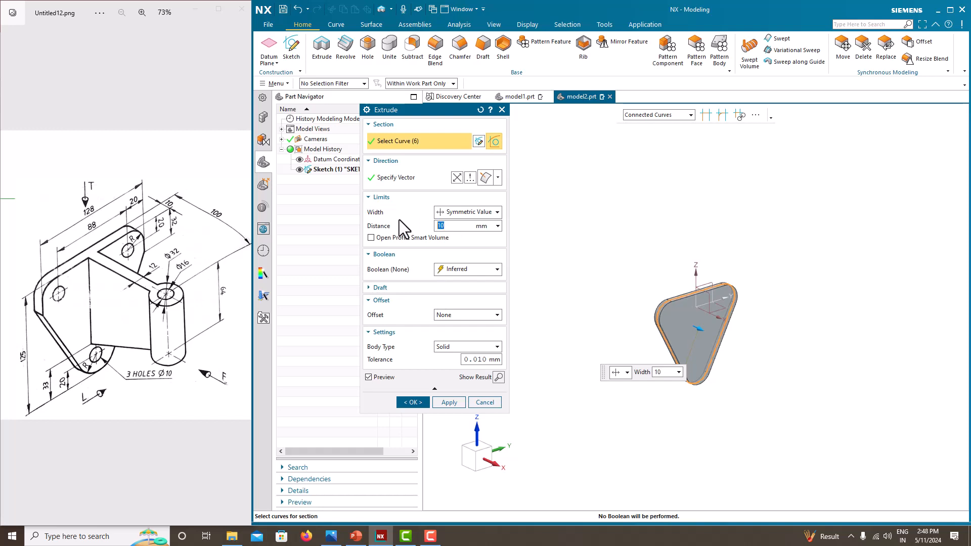
{"action": "left_click", "coordinate": [413, 402]}
{"action": "scroll", "coordinate": [689, 336], "scroll_direction": "up", "scroll_amount": 3}
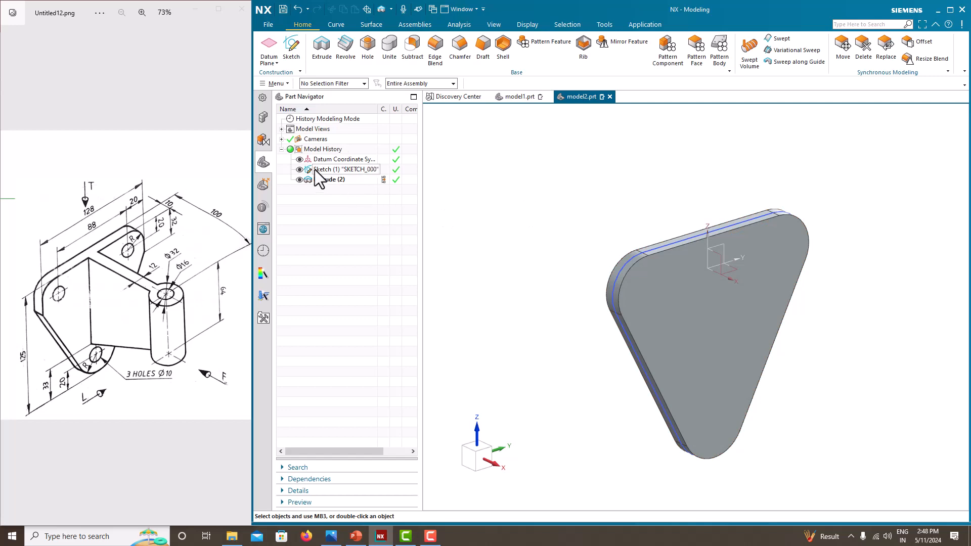
{"action": "scroll", "coordinate": [636, 245], "scroll_direction": "down", "scroll_amount": 1}
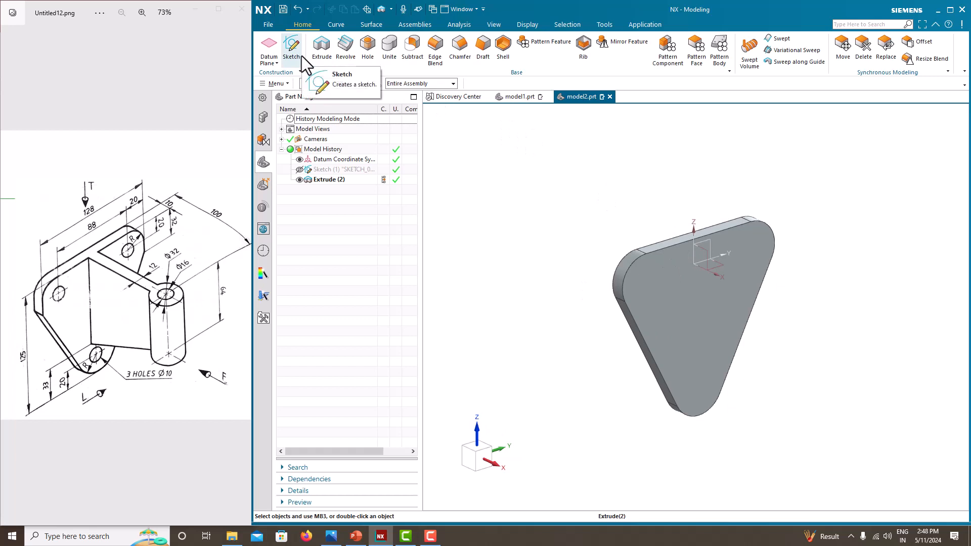
{"action": "middle_click_drag", "start_coordinate": [570, 242], "coordinate": [651, 412]}
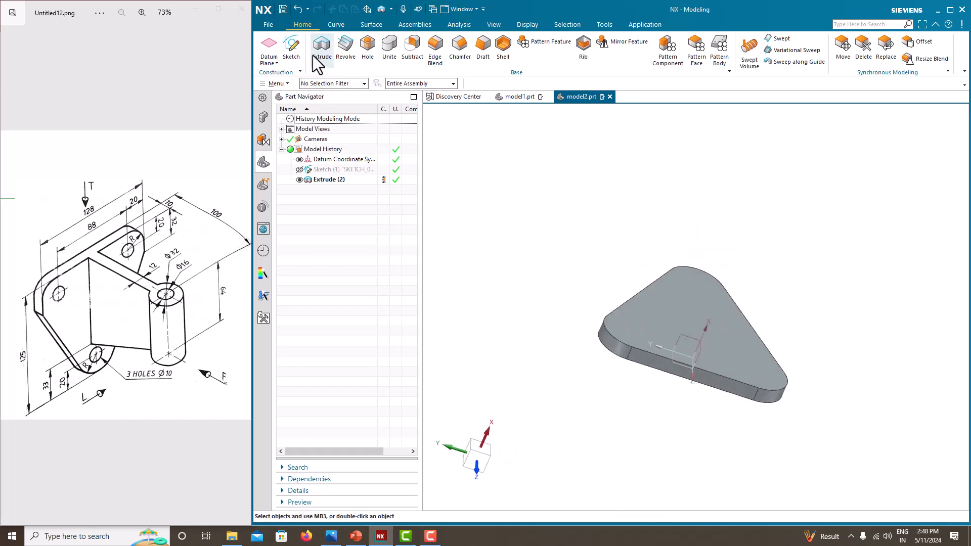
{"action": "left_click", "coordinate": [297, 56]}
{"action": "mouse_move", "coordinate": [830, 306]}
{"action": "middle_mouse_down"}
{"action": "mouse_move", "coordinate": [840, 316]}
{"action": "mouse_move", "coordinate": [815, 308]}
{"action": "middle_mouse_up"}
Step: Place a sketch on the plate's side face and draw a vertical line up from the origin
{"action": "left_click", "coordinate": [743, 369]}
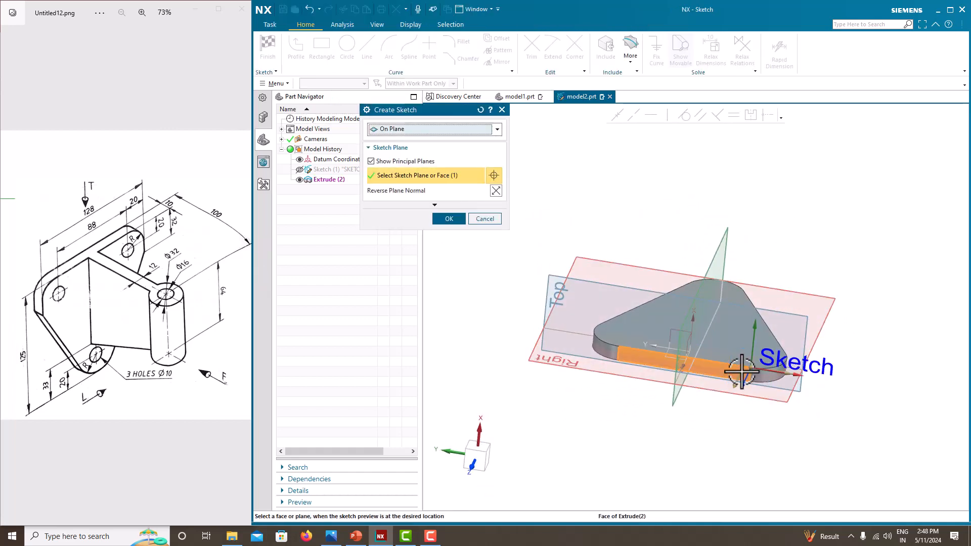
{"action": "left_click", "coordinate": [449, 219]}
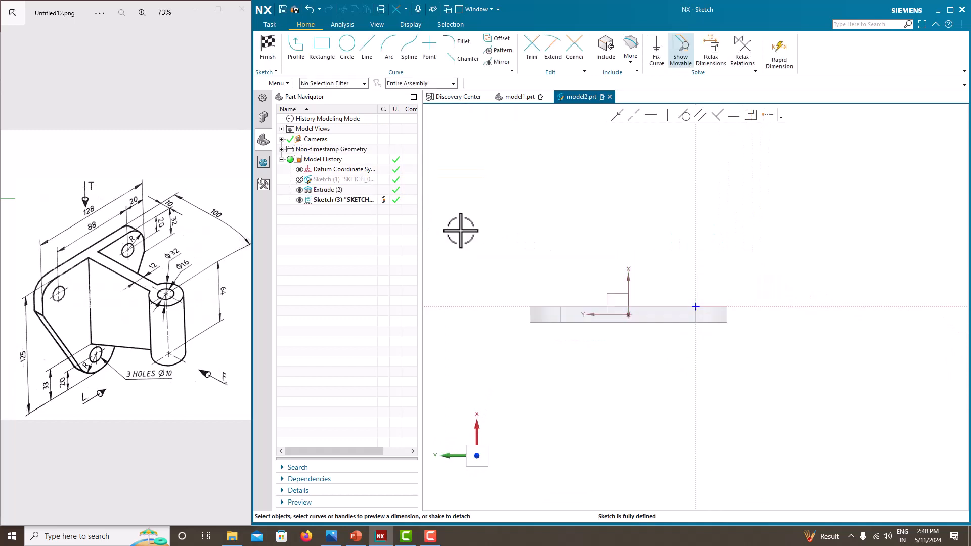
{"action": "left_click", "coordinate": [304, 50]}
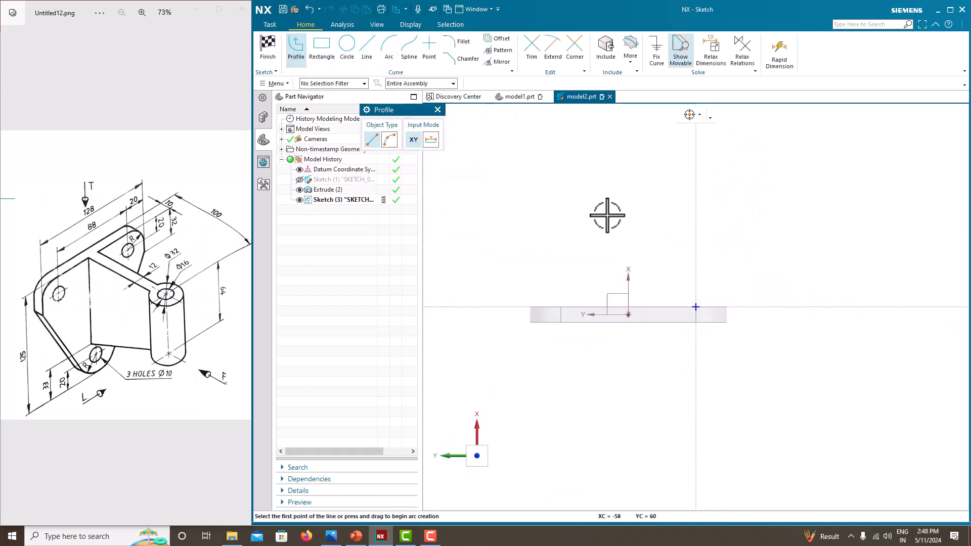
{"action": "left_click", "coordinate": [628, 314]}
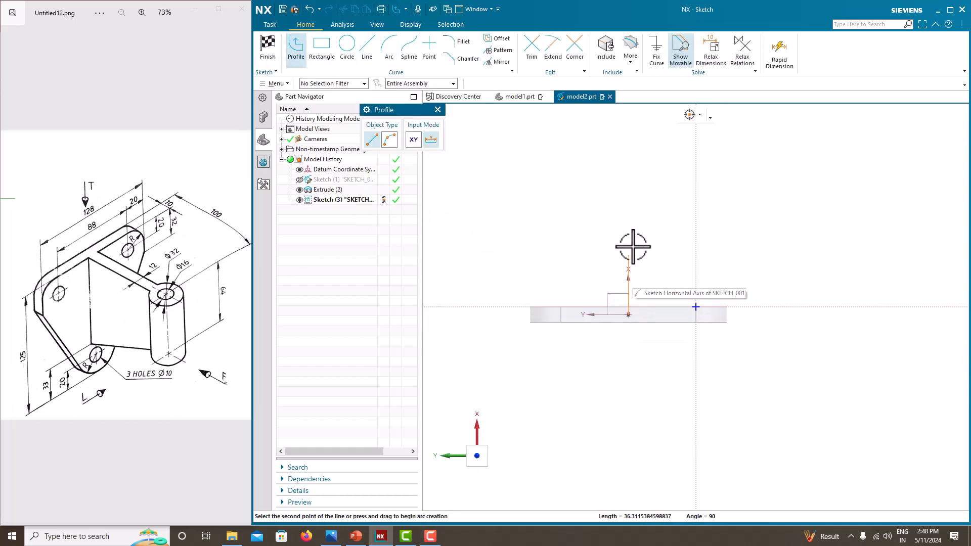
{"action": "left_click", "coordinate": [629, 120]}
{"action": "middle_click", "coordinate": [582, 186]}
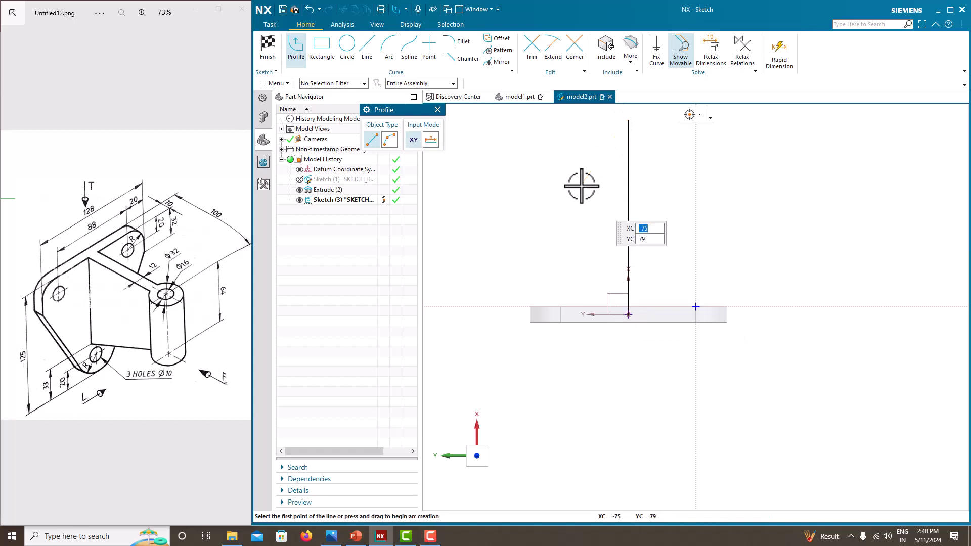
{"action": "middle_click", "coordinate": [640, 192]}
Step: Dimension the vertical line 127 and convert it to a reference line
{"action": "left_click", "coordinate": [628, 211]}
{"action": "left_click", "coordinate": [644, 218]}
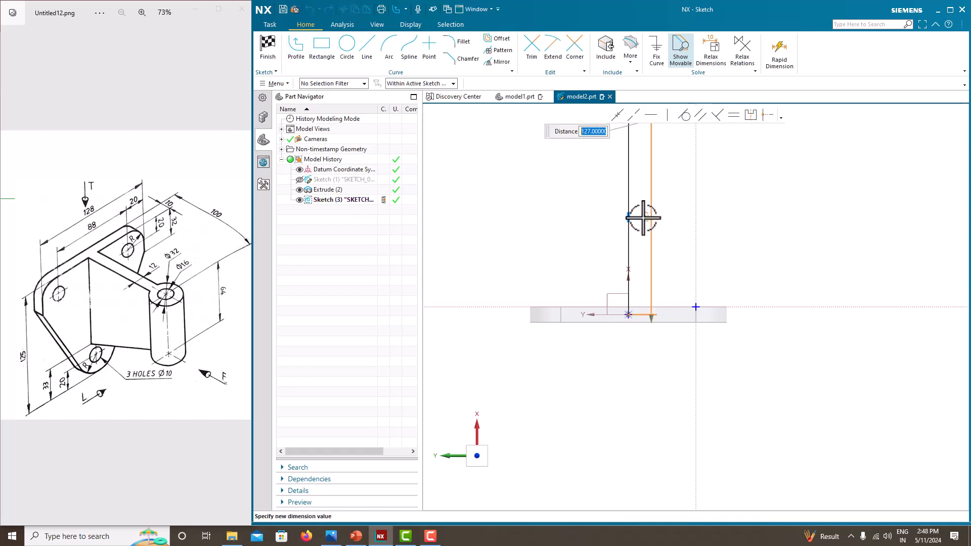
{"action": "middle_click", "coordinate": [677, 256]}
{"action": "left_click", "coordinate": [628, 229]}
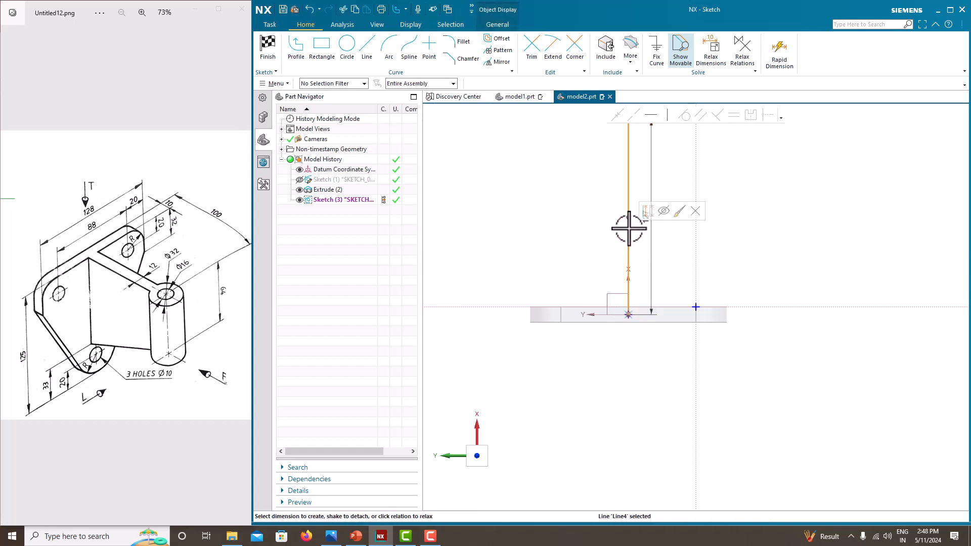
{"action": "left_click", "coordinate": [645, 211]}
{"action": "scroll", "coordinate": [634, 323], "scroll_direction": "down", "scroll_amount": 4}
{"action": "scroll", "coordinate": [620, 265], "scroll_direction": "up", "scroll_amount": 3}
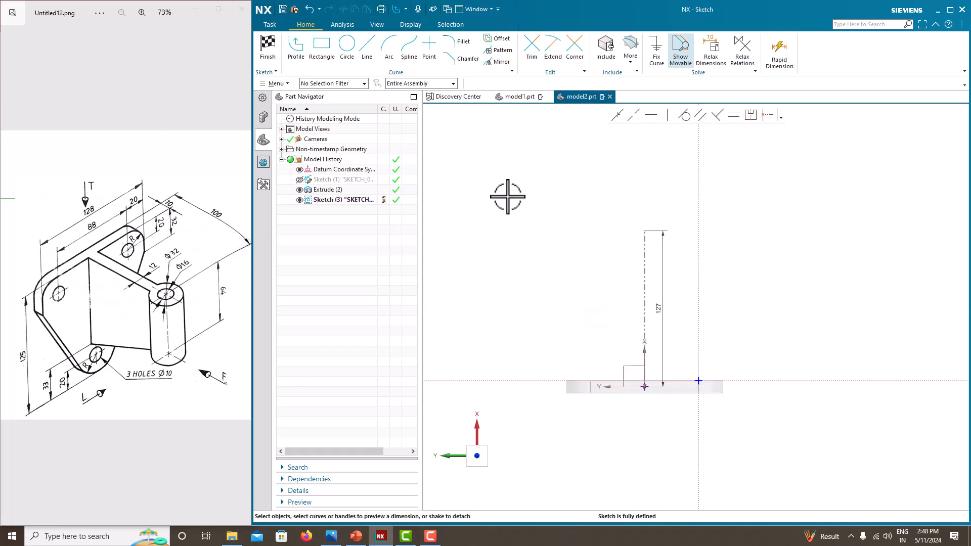
Step: Draw a circle centred on the reference line and dimension it Ø32
{"action": "left_click", "coordinate": [353, 53]}
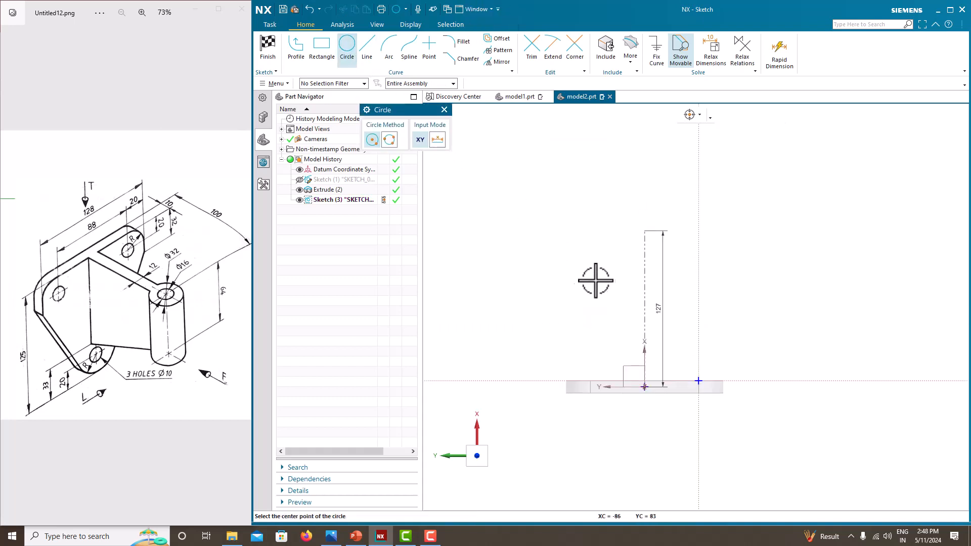
{"action": "left_click", "coordinate": [644, 285]}
{"action": "left_click", "coordinate": [624, 274]}
{"action": "key", "text": "Escape"}
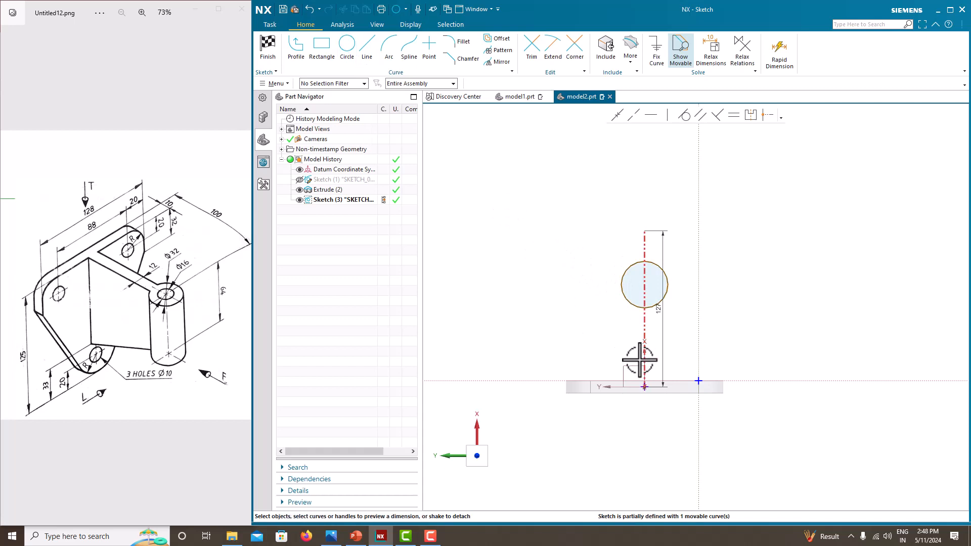
{"action": "scroll", "coordinate": [639, 360], "scroll_direction": "up", "scroll_amount": 3}
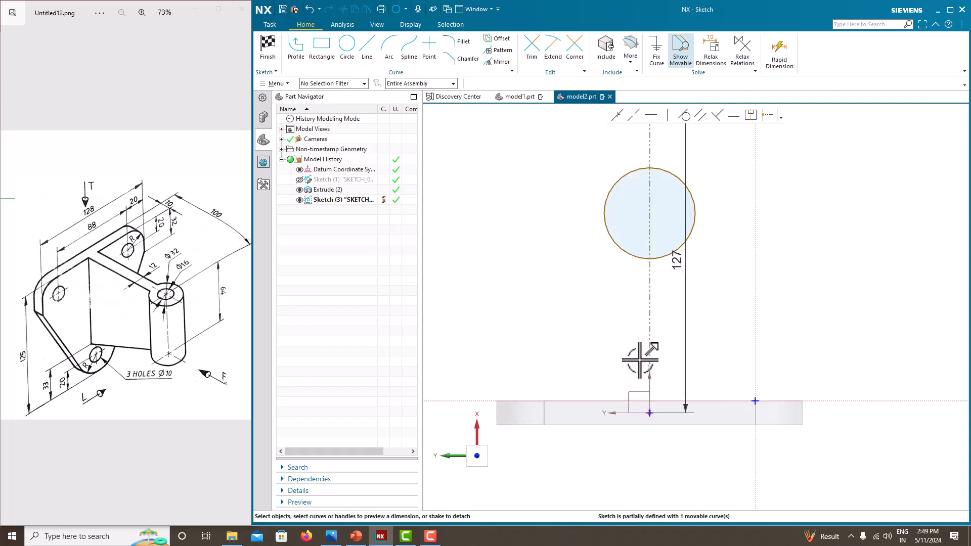
{"action": "left_click", "coordinate": [692, 230]}
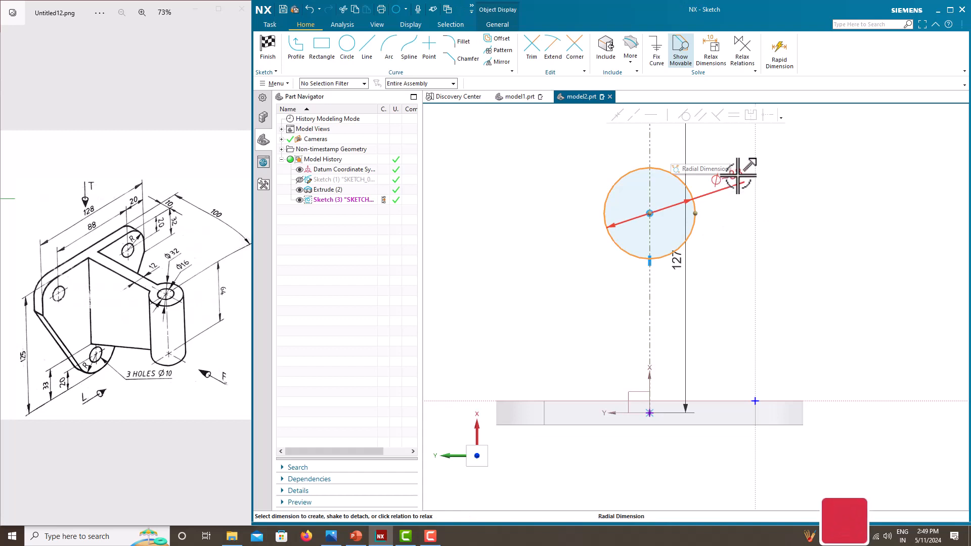
{"action": "left_click", "coordinate": [737, 177]}
{"action": "type", "text": "32"}
{"action": "key", "text": "Return"}
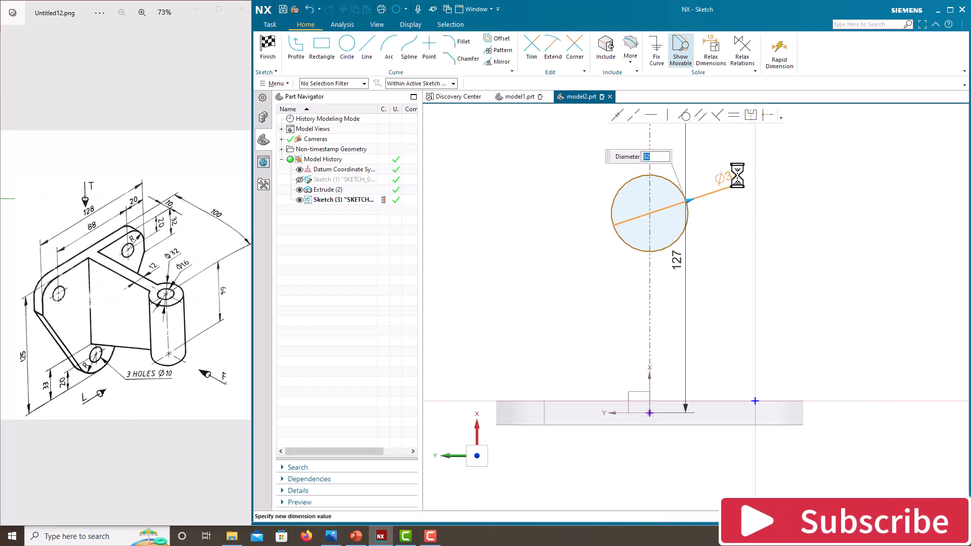
{"action": "left_click", "coordinate": [726, 229]}
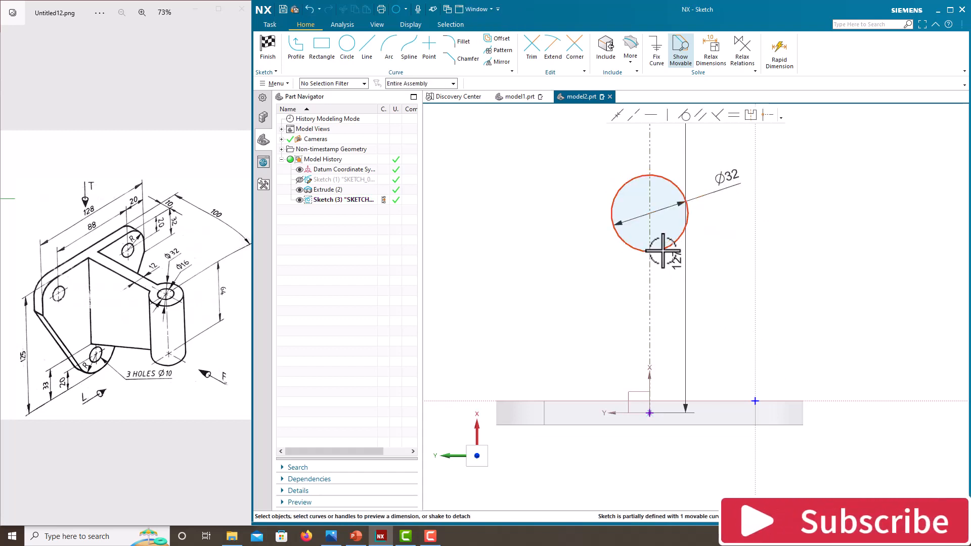
Step: Set the circle centre 100 above the plate's base edge and finish the sketch
{"action": "left_click", "coordinate": [650, 213]}
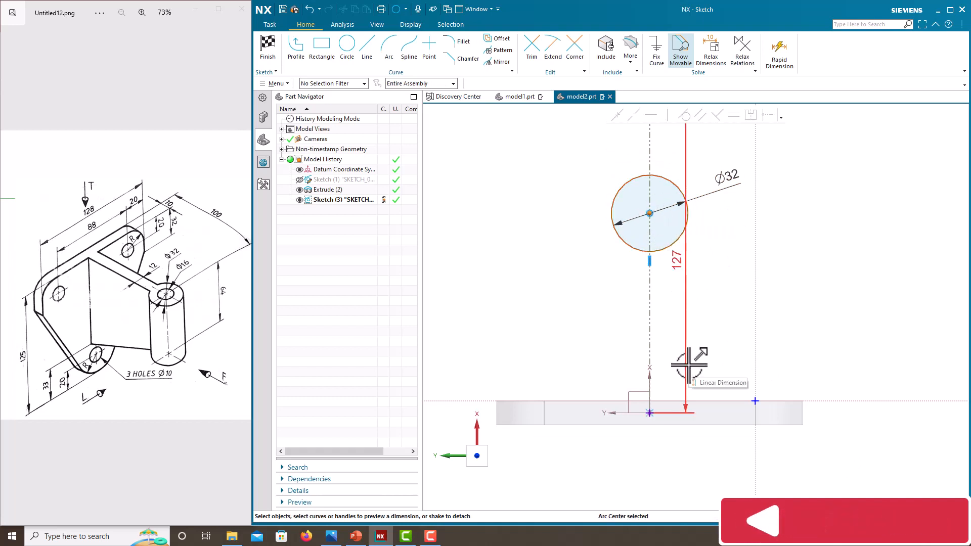
{"action": "left_click", "coordinate": [707, 424]}
{"action": "left_click", "coordinate": [752, 316]}
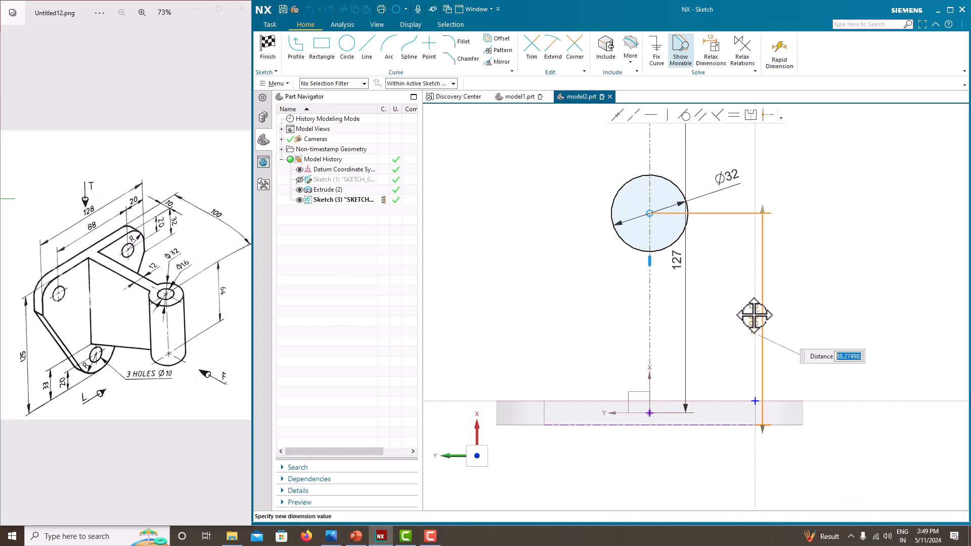
{"action": "type", "text": "100"}
{"action": "key", "text": "Return"}
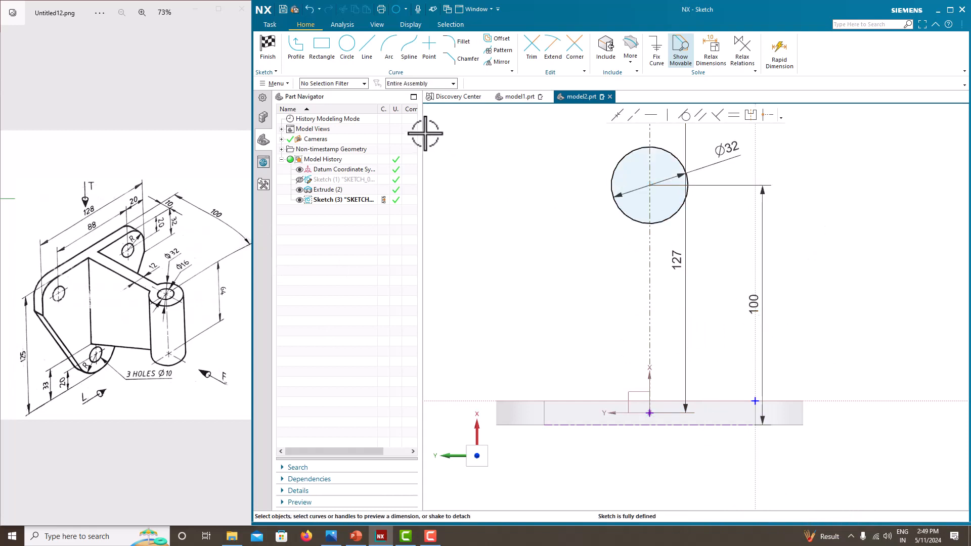
{"action": "right_click", "coordinate": [537, 195]}
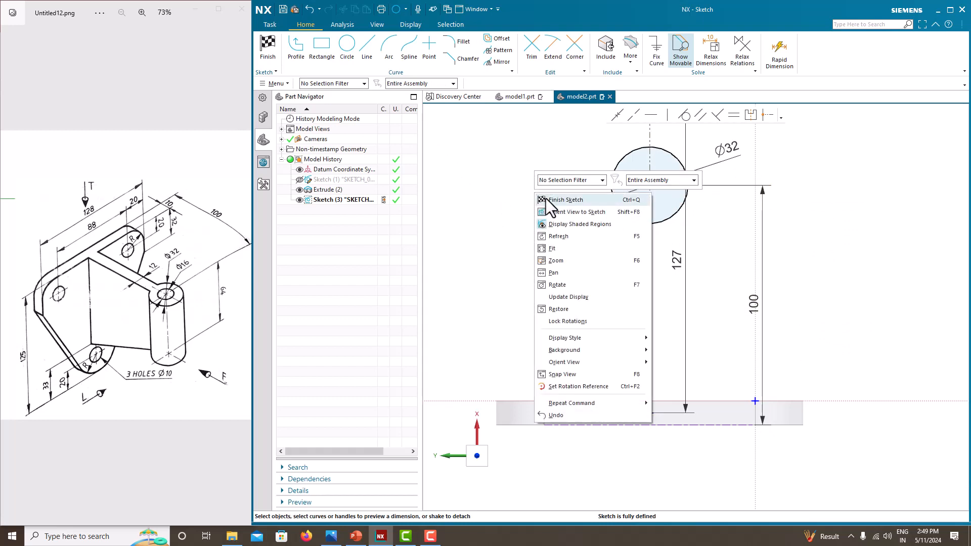
{"action": "left_click", "coordinate": [545, 198]}
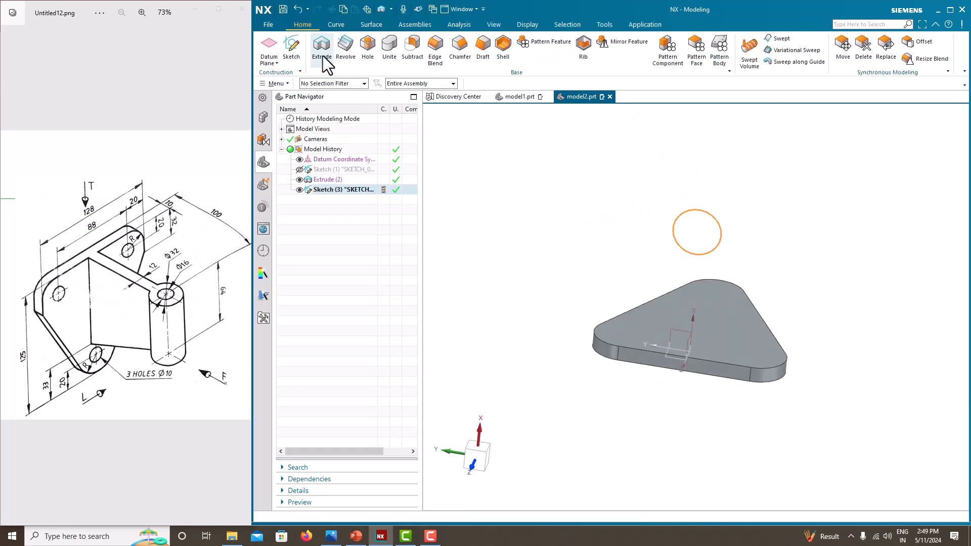
Step: Extrude the Ø32 circle 64 mm into a separate cylinder with Boolean set to None
{"action": "left_click", "coordinate": [323, 57]}
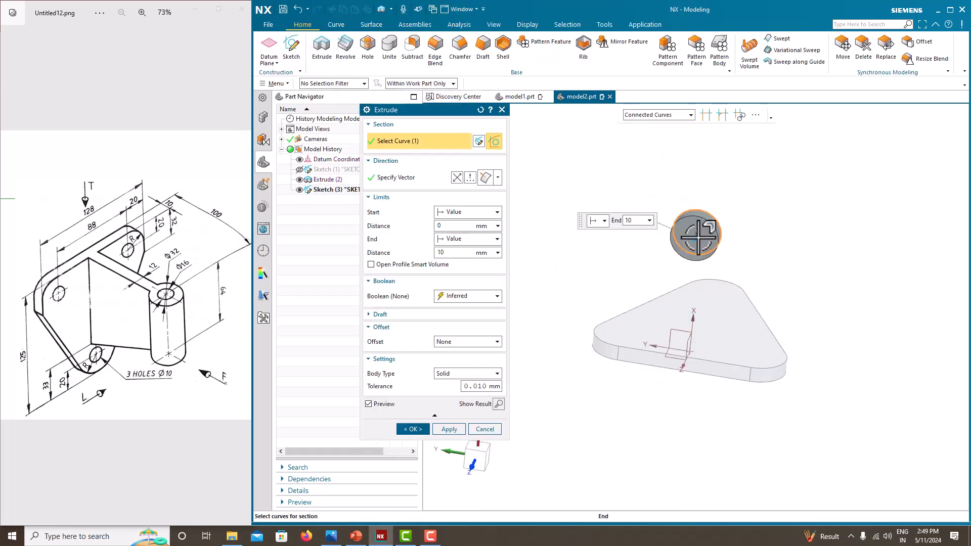
{"action": "left_click_drag", "start_coordinate": [697, 238], "coordinate": [745, 199]}
{"action": "middle_click_drag", "start_coordinate": [771, 251], "coordinate": [628, 329]}
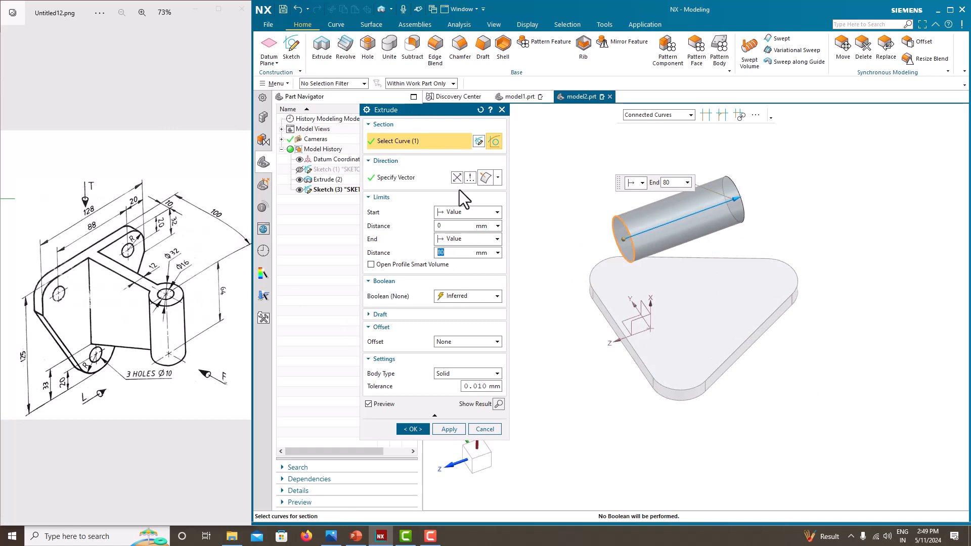
{"action": "type", "text": "64"}
{"action": "key", "text": "Return"}
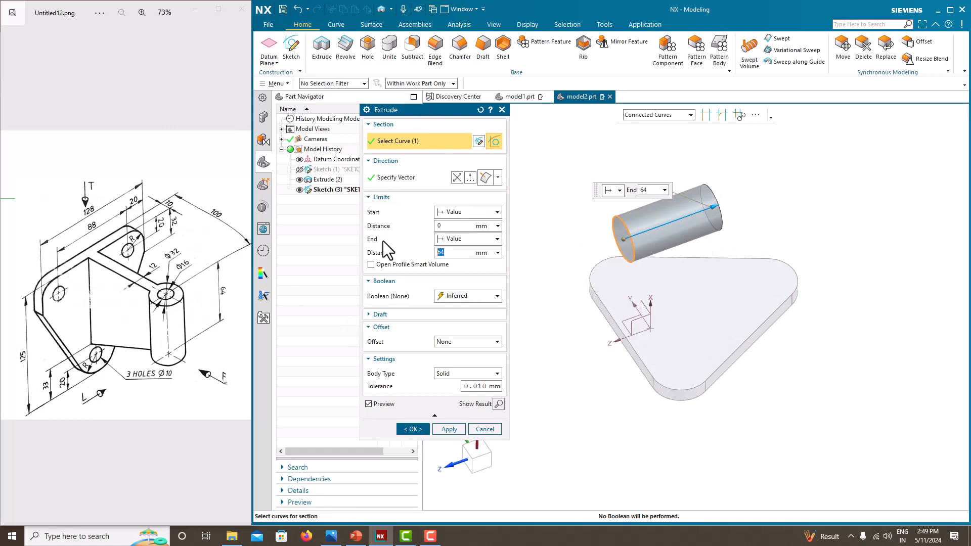
{"action": "left_click", "coordinate": [413, 429]}
{"action": "mouse_move", "coordinate": [511, 334]}
{"action": "middle_mouse_down"}
{"action": "mouse_move", "coordinate": [520, 321]}
{"action": "mouse_move", "coordinate": [525, 329]}
{"action": "mouse_move", "coordinate": [516, 321]}
{"action": "middle_mouse_up"}
{"action": "left_click", "coordinate": [289, 51]}
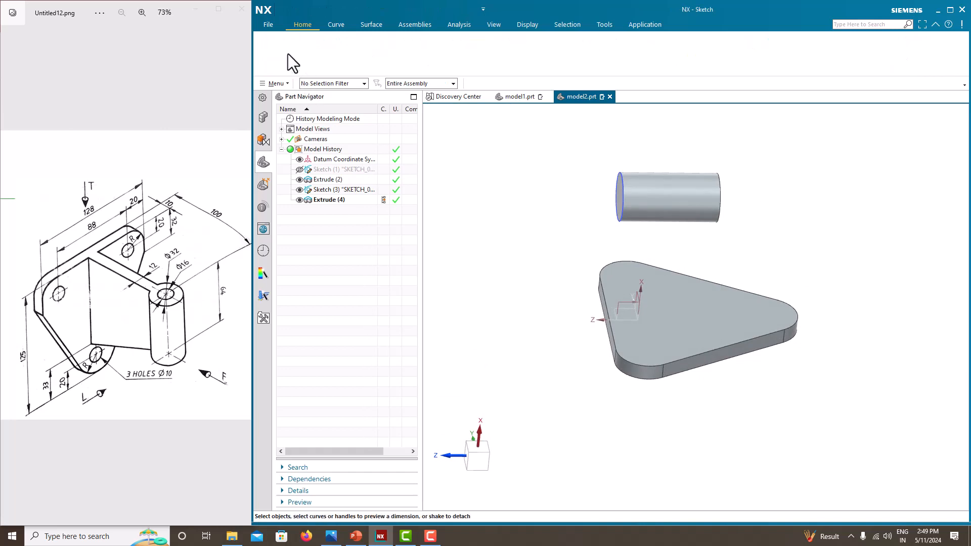
Step: Start a new sketch on the front plane
{"action": "left_click", "coordinate": [674, 157]}
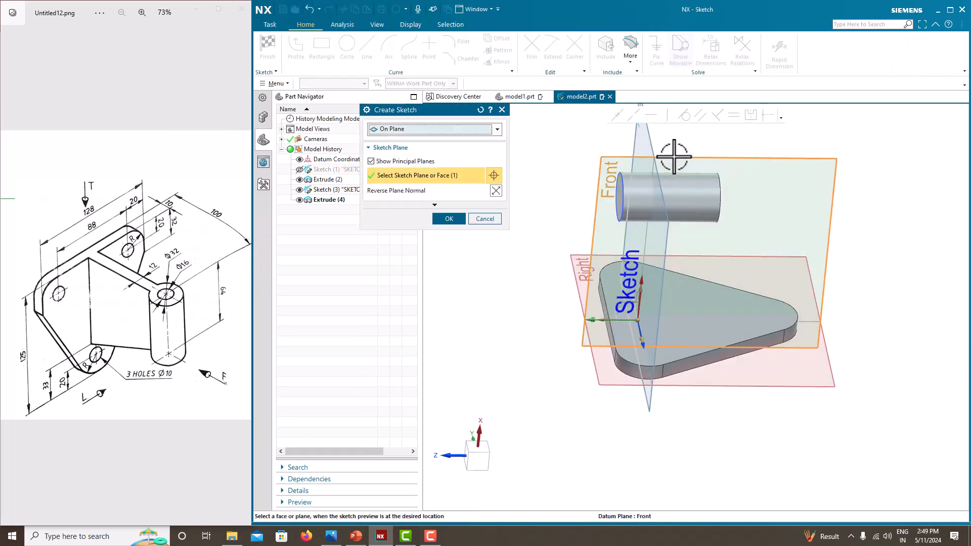
{"action": "left_click", "coordinate": [448, 218]}
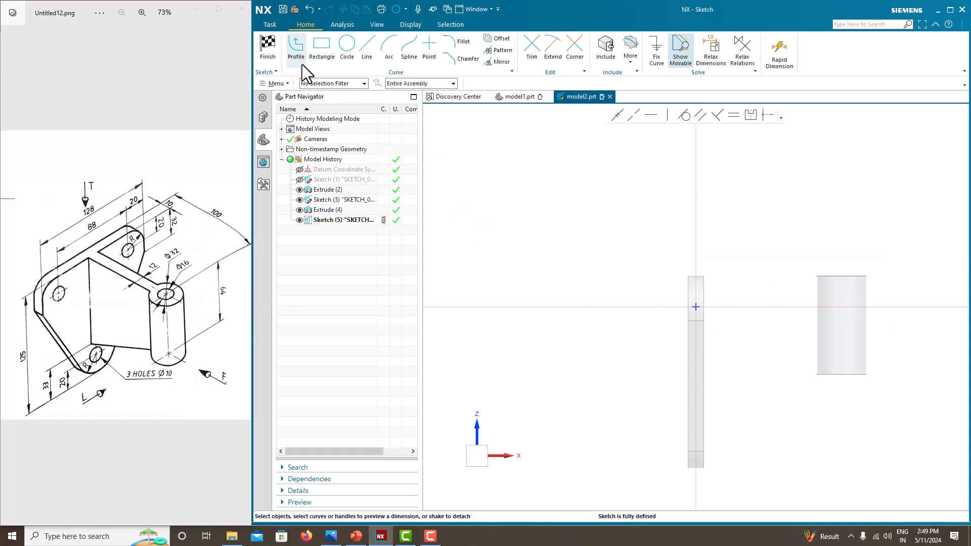
{"action": "left_click", "coordinate": [297, 50]}
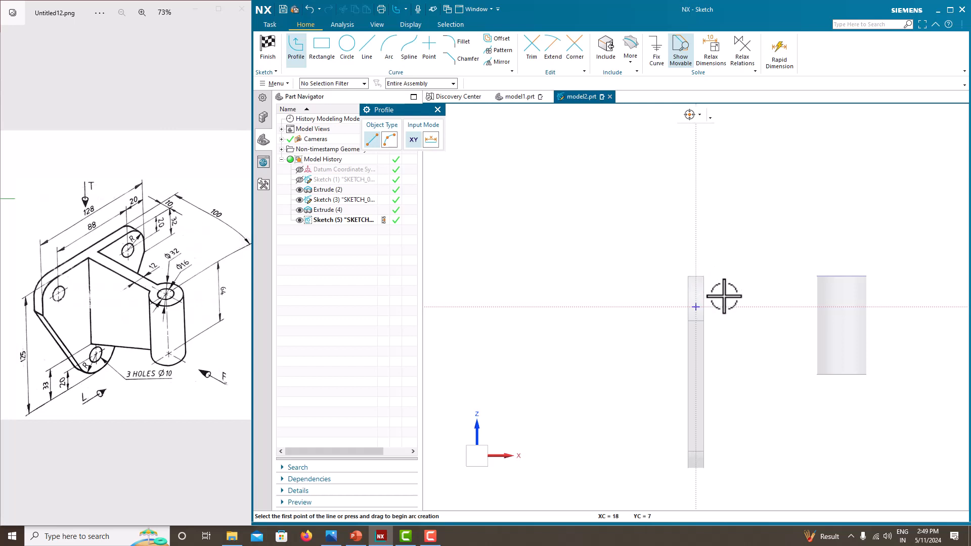
{"action": "scroll", "coordinate": [713, 287], "scroll_direction": "up", "scroll_amount": 2}
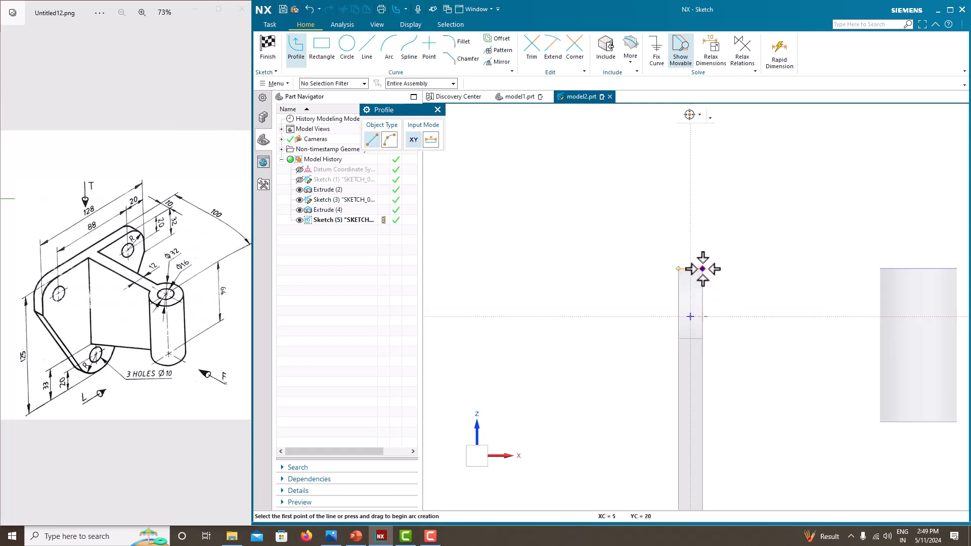
Step: Draw a closed tapered four-sided profile from the plate to the cylinder, ending with a vertical left edge
{"action": "left_click", "coordinate": [696, 269]}
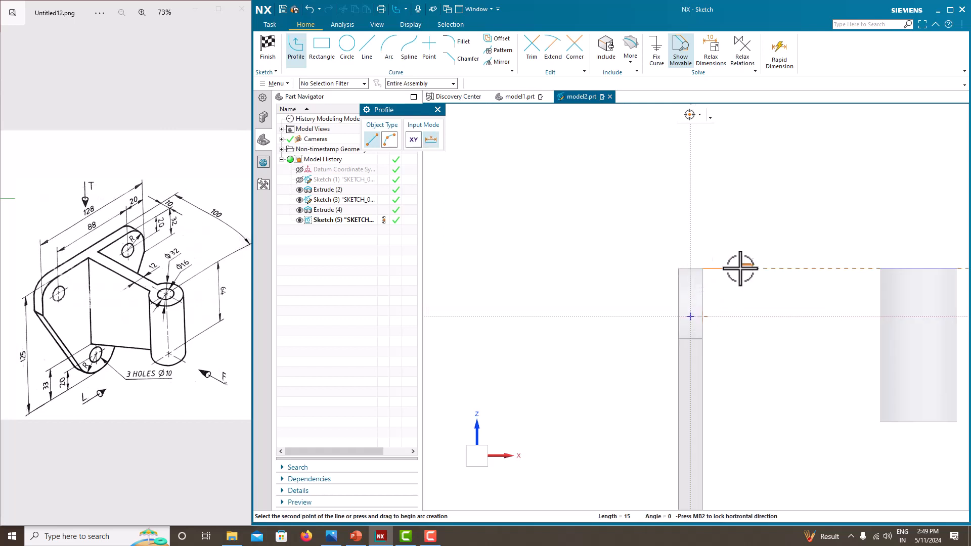
{"action": "left_click", "coordinate": [901, 270]}
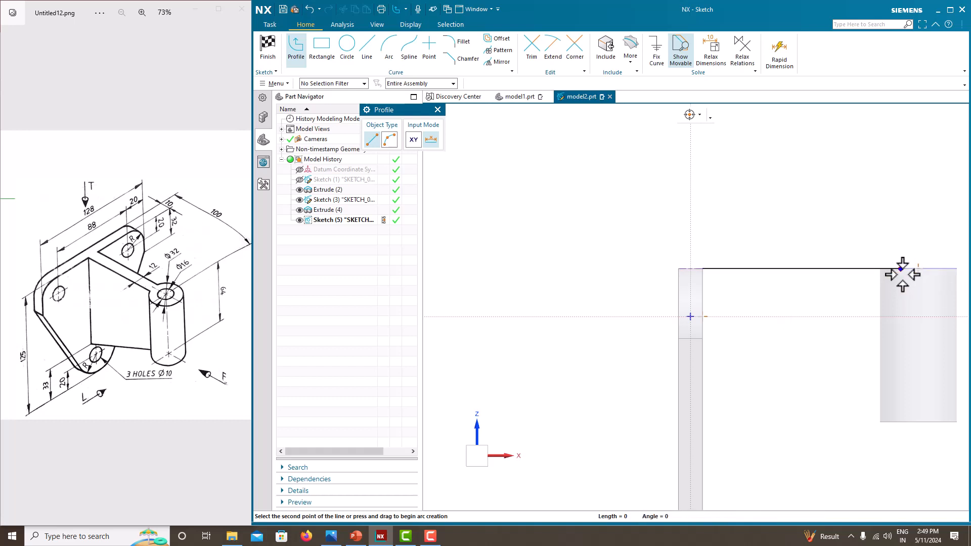
{"action": "left_click", "coordinate": [904, 425]}
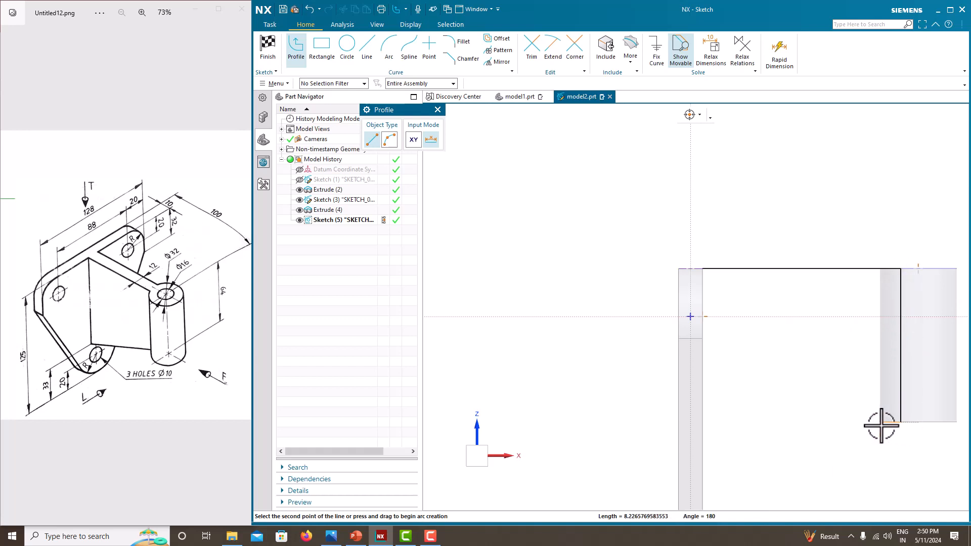
{"action": "scroll", "coordinate": [869, 415], "scroll_direction": "up", "scroll_amount": 1}
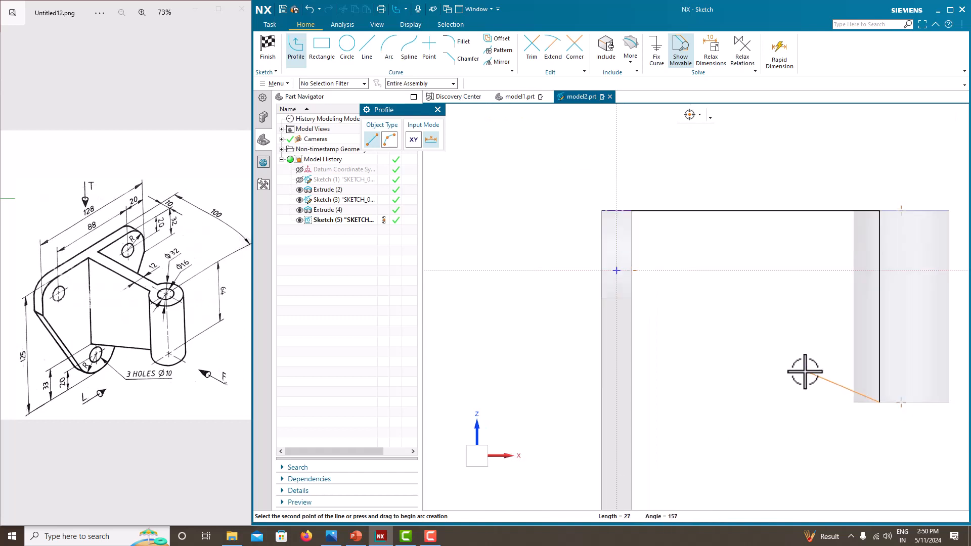
{"action": "scroll", "coordinate": [855, 405], "scroll_direction": "up", "scroll_amount": 2}
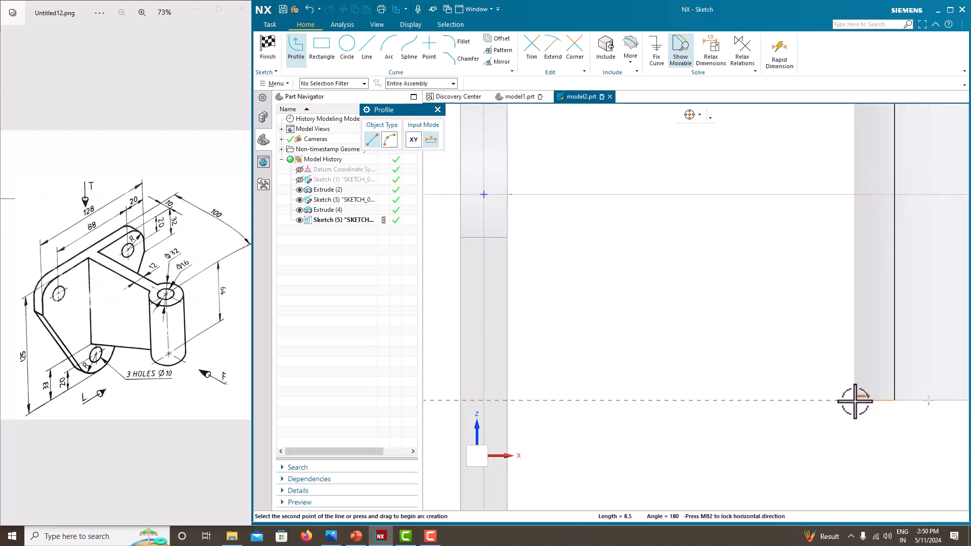
{"action": "scroll", "coordinate": [775, 354], "scroll_direction": "down", "scroll_amount": 4}
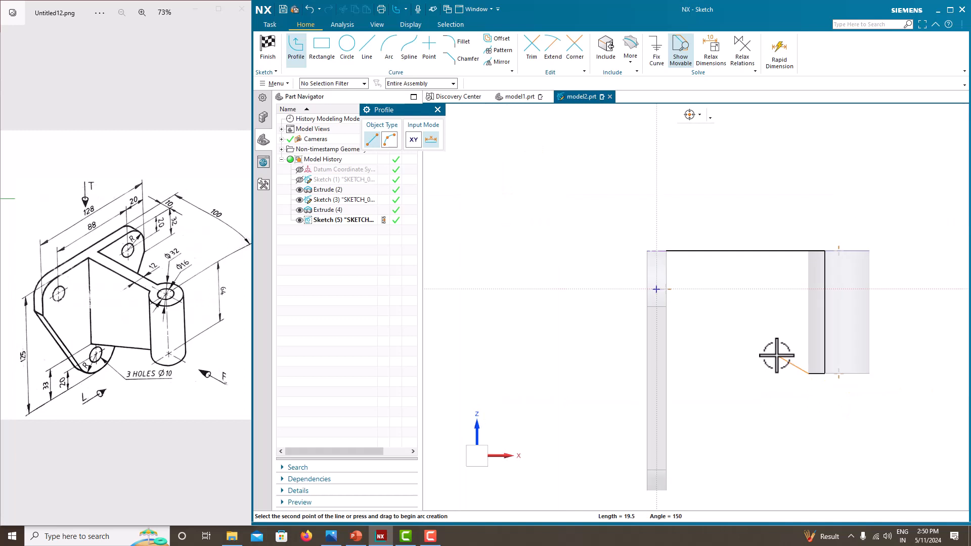
{"action": "left_click", "coordinate": [666, 445]}
{"action": "left_click", "coordinate": [666, 251]}
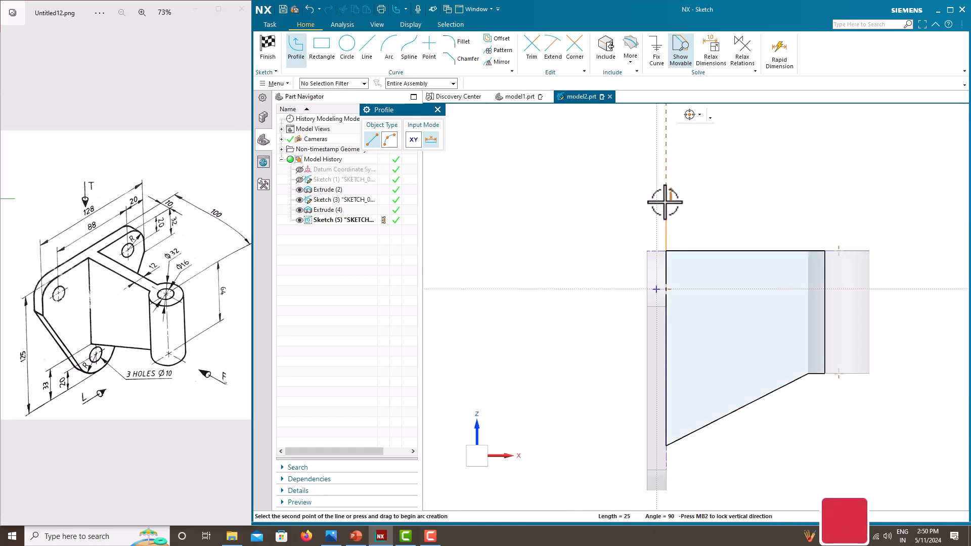
{"action": "key", "text": "Escape"}
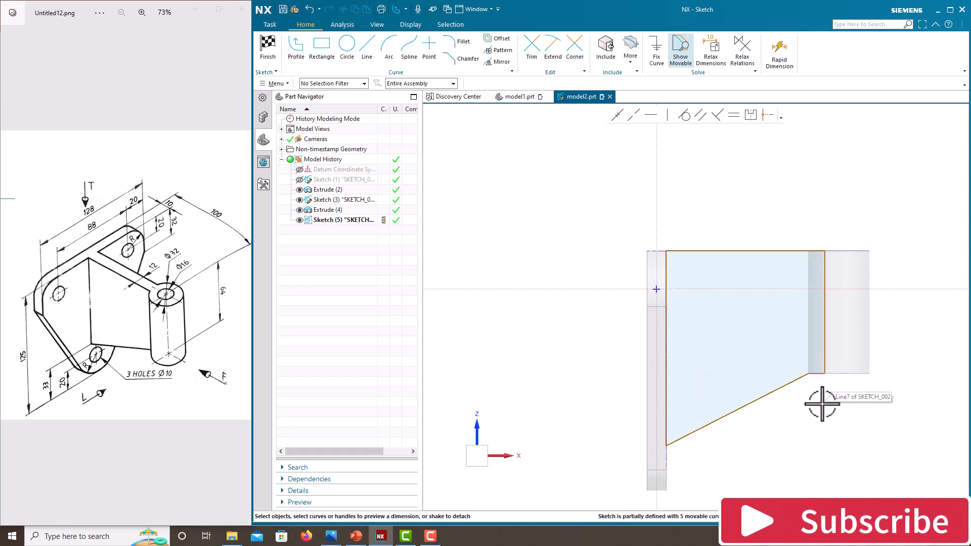
Step: Dimension the left vertical edge of the web sketch as 92 (entered as 125-33)
{"action": "scroll", "coordinate": [850, 388], "scroll_direction": "up", "scroll_amount": 1}
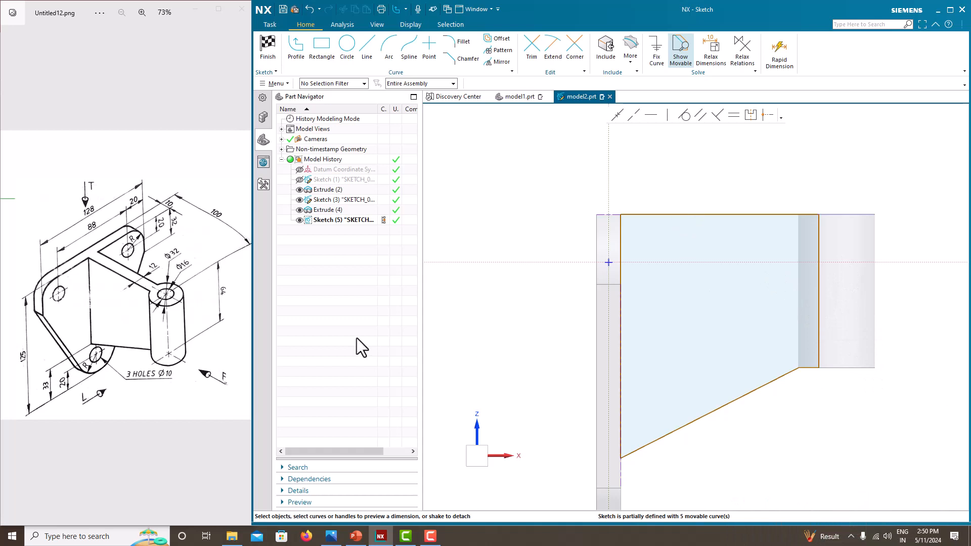
{"action": "scroll", "coordinate": [627, 213], "scroll_direction": "up", "scroll_amount": 4}
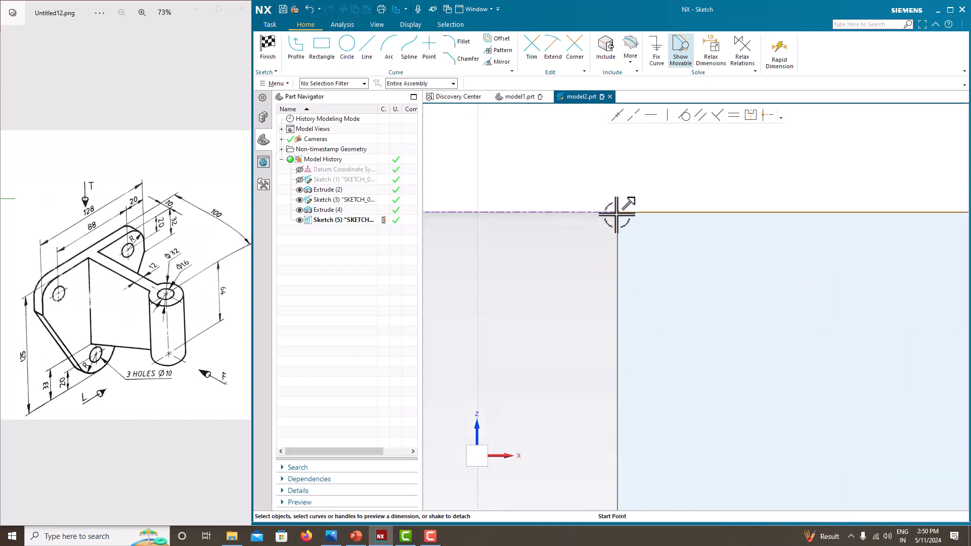
{"action": "scroll", "coordinate": [628, 236], "scroll_direction": "down", "scroll_amount": 4}
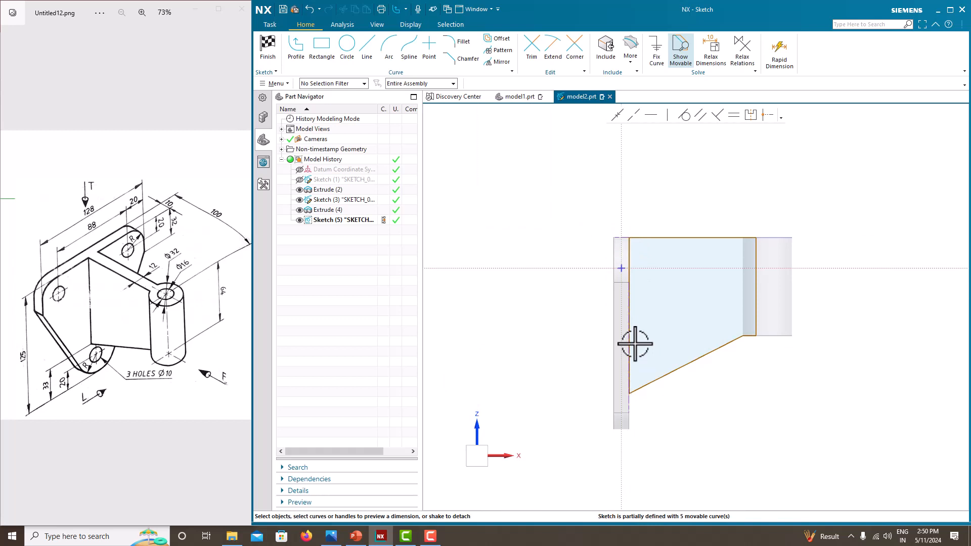
{"action": "left_click", "coordinate": [630, 327]}
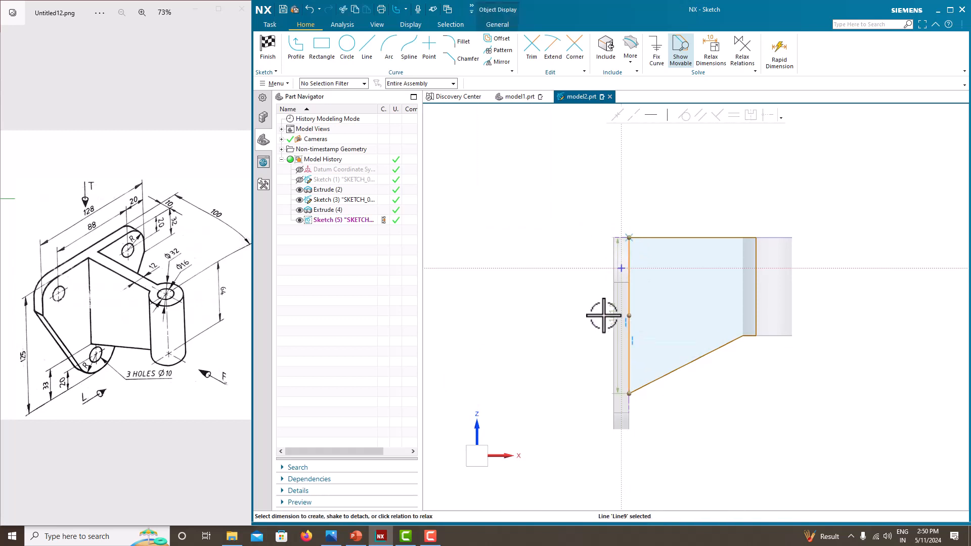
{"action": "left_click", "coordinate": [613, 317]}
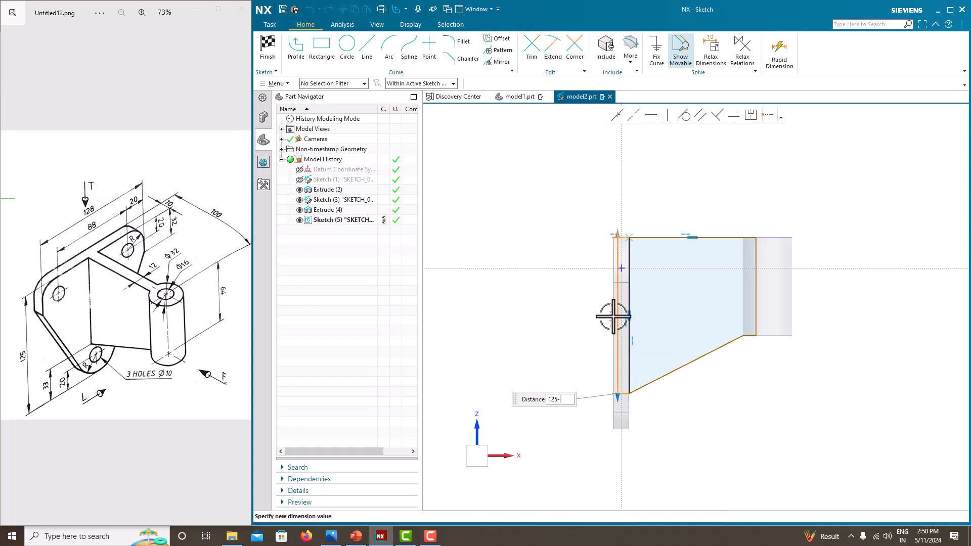
{"action": "type", "text": "125-33"}
{"action": "key", "text": "Return"}
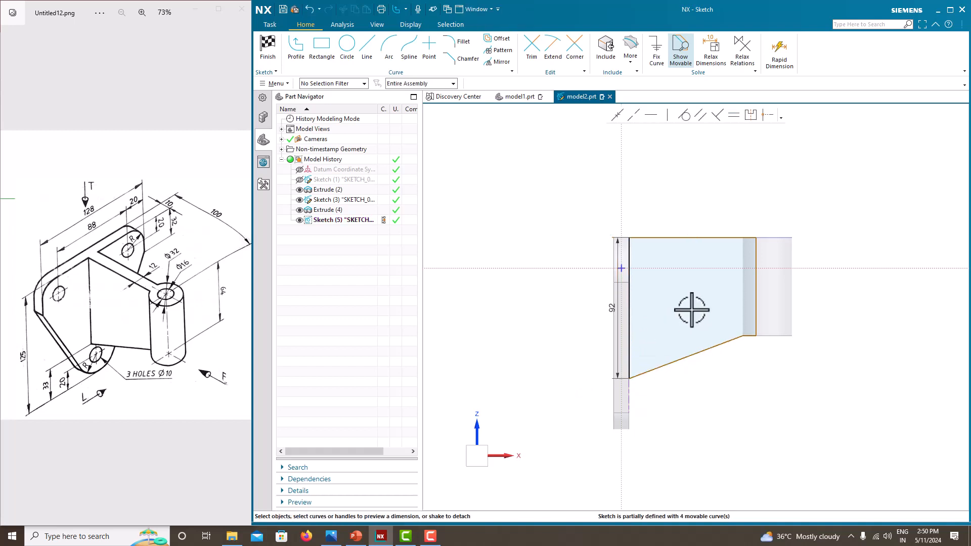
Step: Dimension the top edge width at 90, then recheck it and keep 90
{"action": "left_click", "coordinate": [668, 237]}
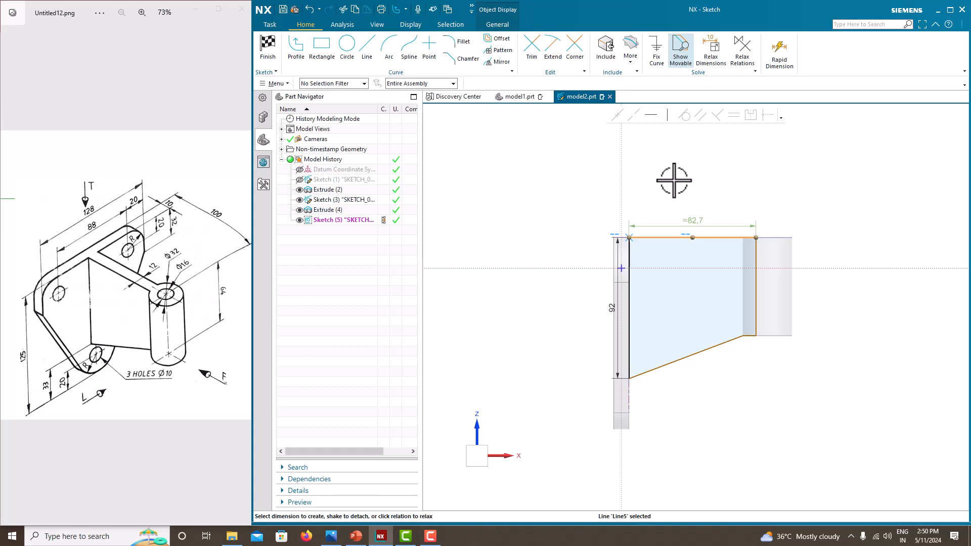
{"action": "left_click", "coordinate": [698, 218]}
{"action": "type", "text": "90"}
{"action": "key", "text": "Return"}
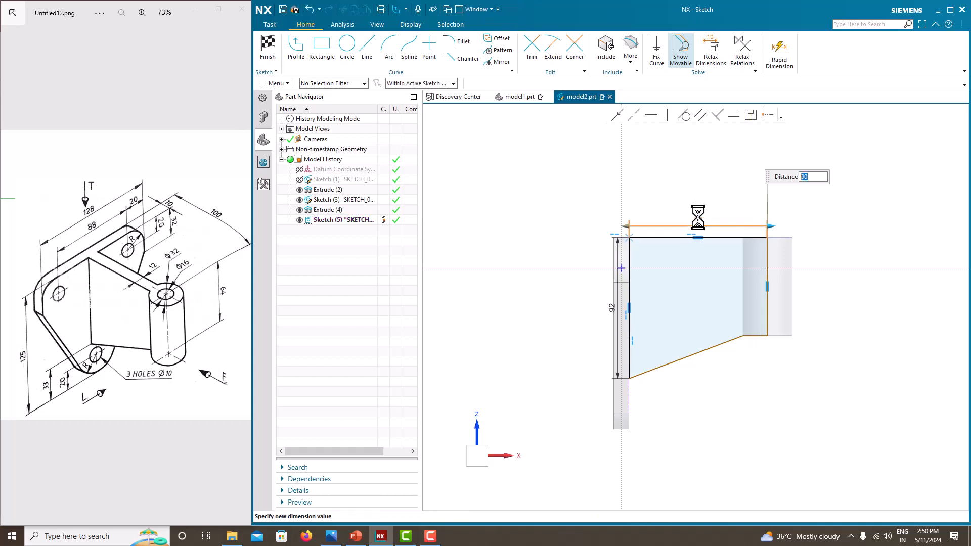
{"action": "key", "text": "Escape"}
{"action": "scroll", "coordinate": [770, 330], "scroll_direction": "up", "scroll_amount": 4}
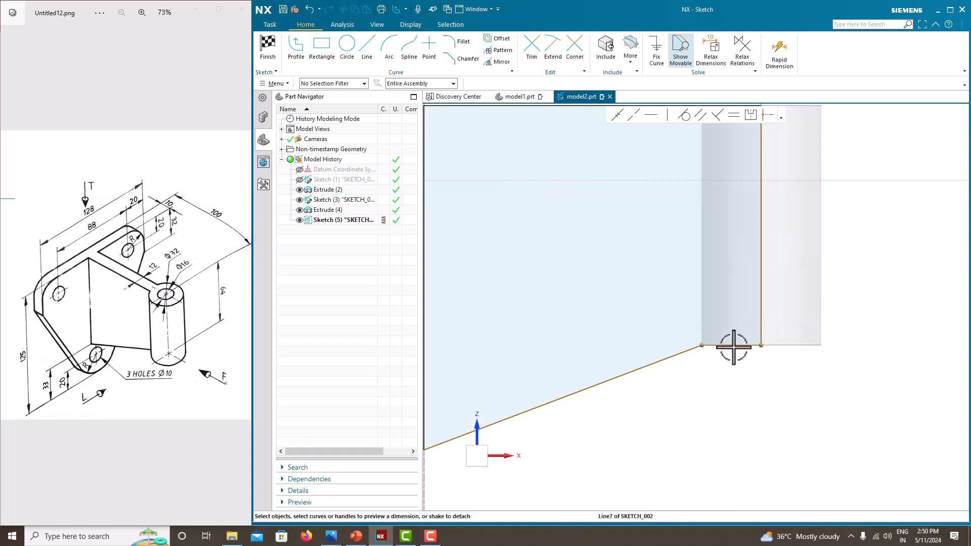
{"action": "left_click", "coordinate": [733, 346]}
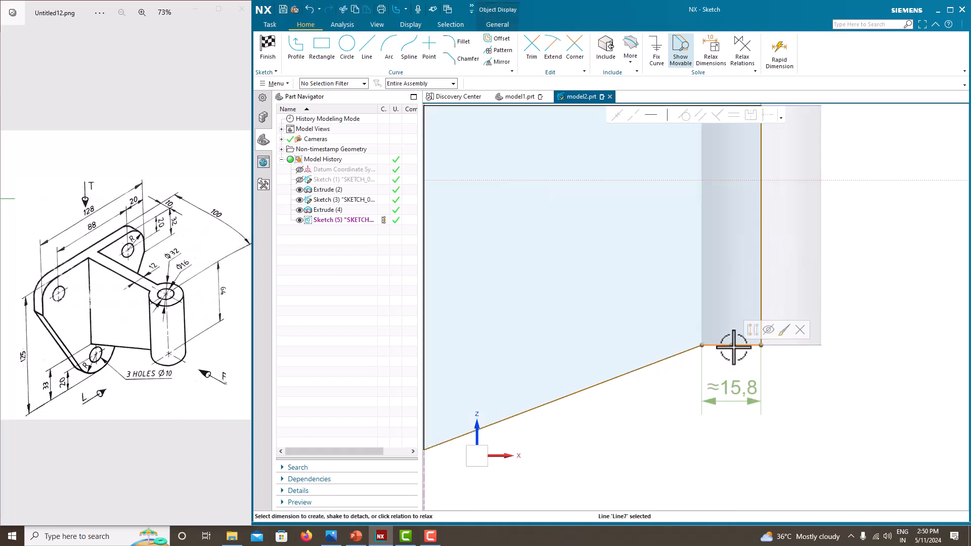
{"action": "scroll", "coordinate": [734, 346], "scroll_direction": "down", "scroll_amount": 4}
{"action": "double_click", "coordinate": [677, 229]}
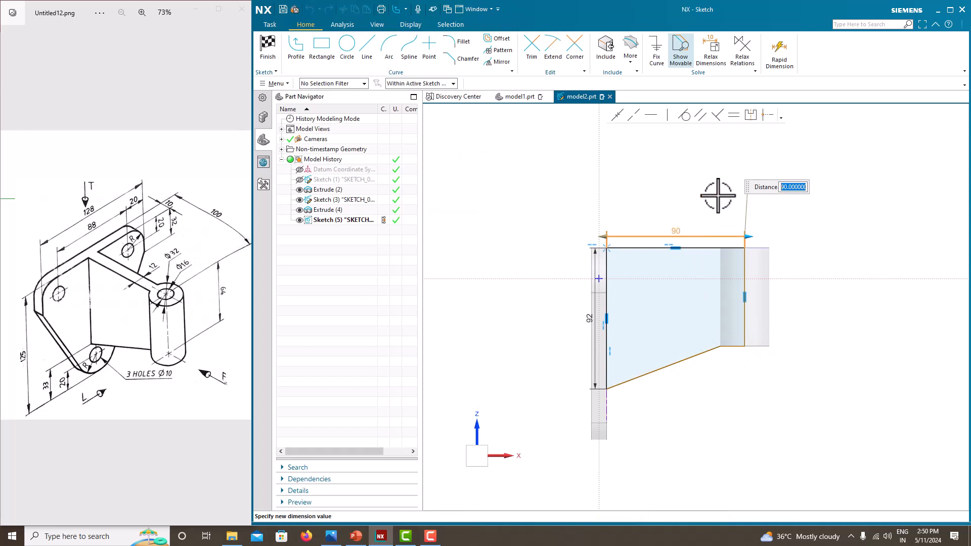
{"action": "key", "text": "Escape"}
Step: Dimension the short bottom edge as 16
{"action": "scroll", "coordinate": [733, 282], "scroll_direction": "up", "scroll_amount": 2}
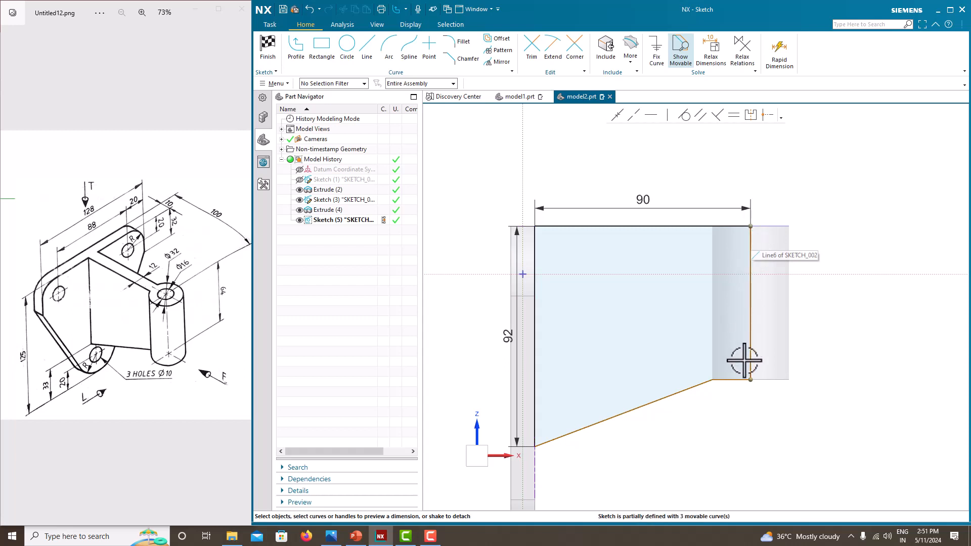
{"action": "scroll", "coordinate": [738, 359], "scroll_direction": "up", "scroll_amount": 2}
{"action": "scroll", "coordinate": [742, 363], "scroll_direction": "down", "scroll_amount": 3}
{"action": "scroll", "coordinate": [735, 373], "scroll_direction": "up", "scroll_amount": 2}
{"action": "left_click", "coordinate": [735, 373]}
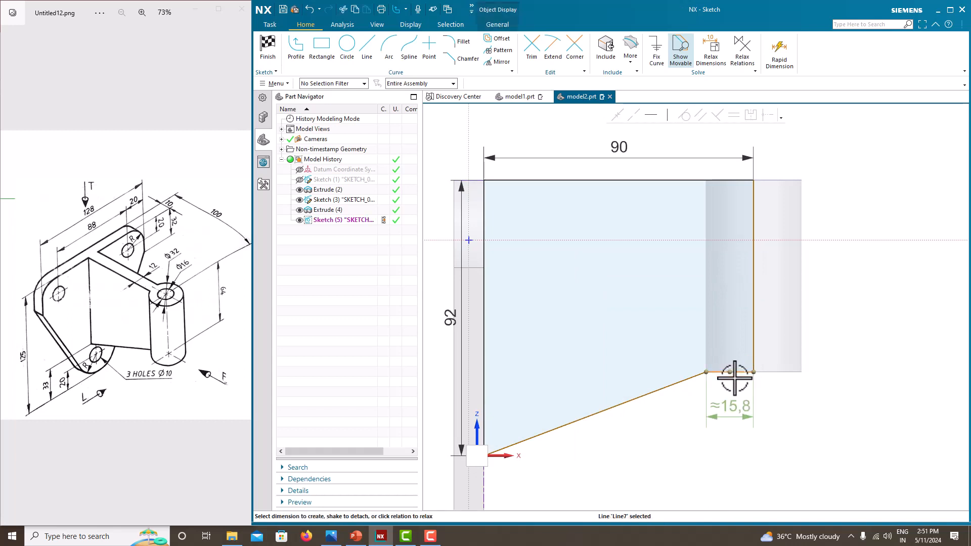
{"action": "left_click", "coordinate": [736, 407]}
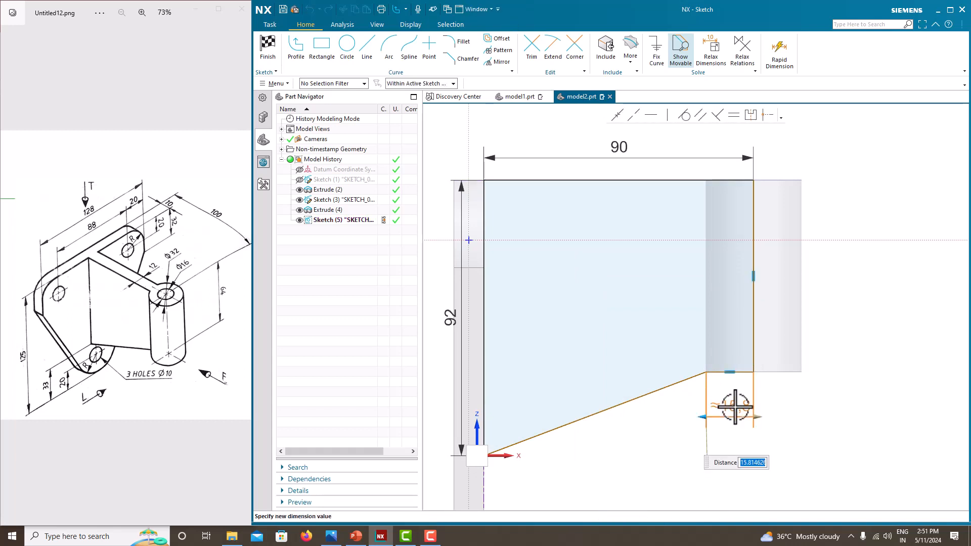
{"action": "key", "text": "Return"}
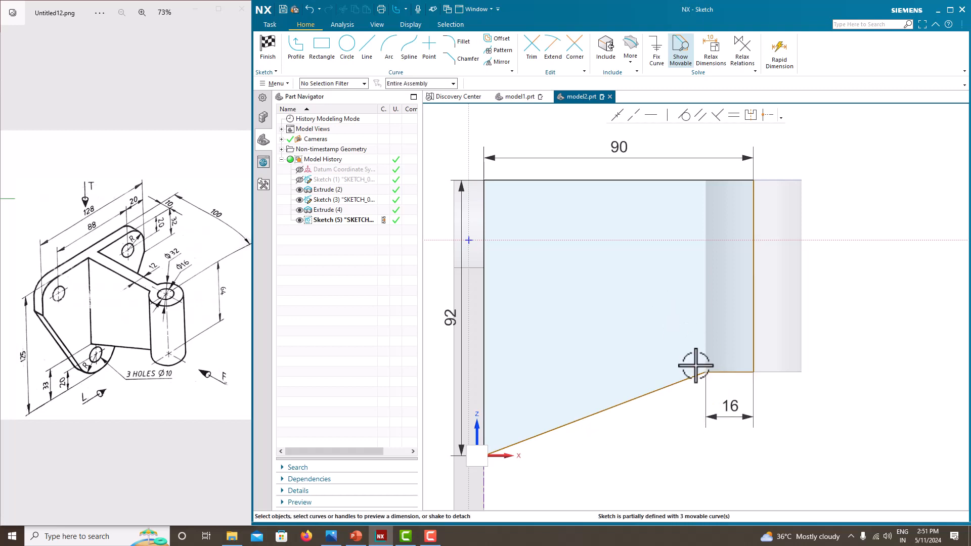
Step: View the sketch square-on and give the slanted bottom line a 74 horizontal span
{"action": "scroll", "coordinate": [711, 384], "scroll_direction": "up", "scroll_amount": 3}
{"action": "scroll", "coordinate": [736, 386], "scroll_direction": "down", "scroll_amount": 2}
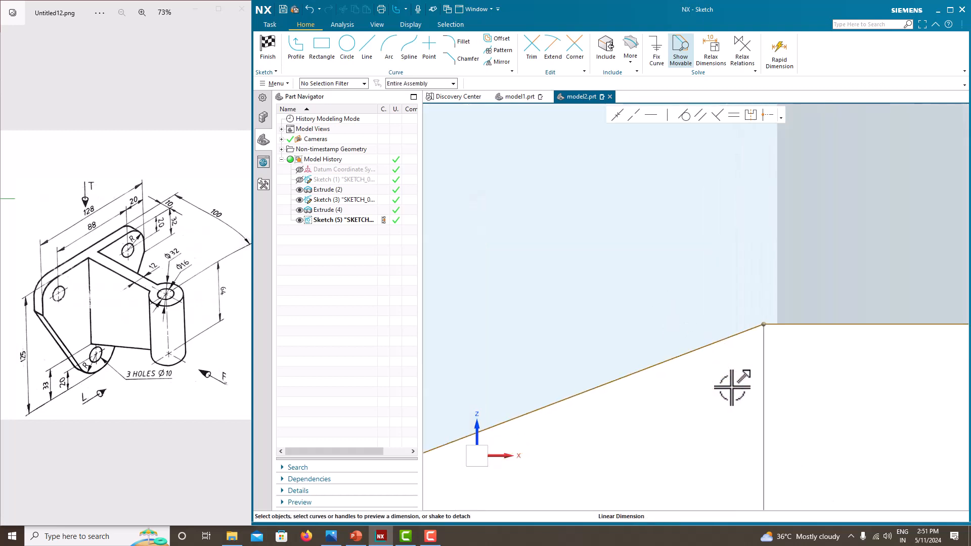
{"action": "scroll", "coordinate": [688, 324], "scroll_direction": "down", "scroll_amount": 3}
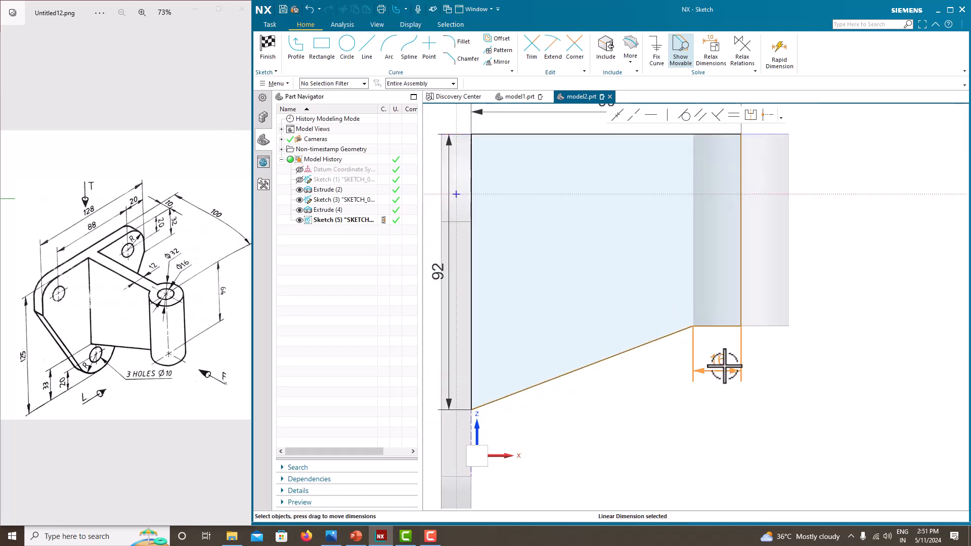
{"action": "scroll", "coordinate": [724, 366], "scroll_direction": "up", "scroll_amount": 1}
{"action": "scroll", "coordinate": [733, 232], "scroll_direction": "down", "scroll_amount": 4}
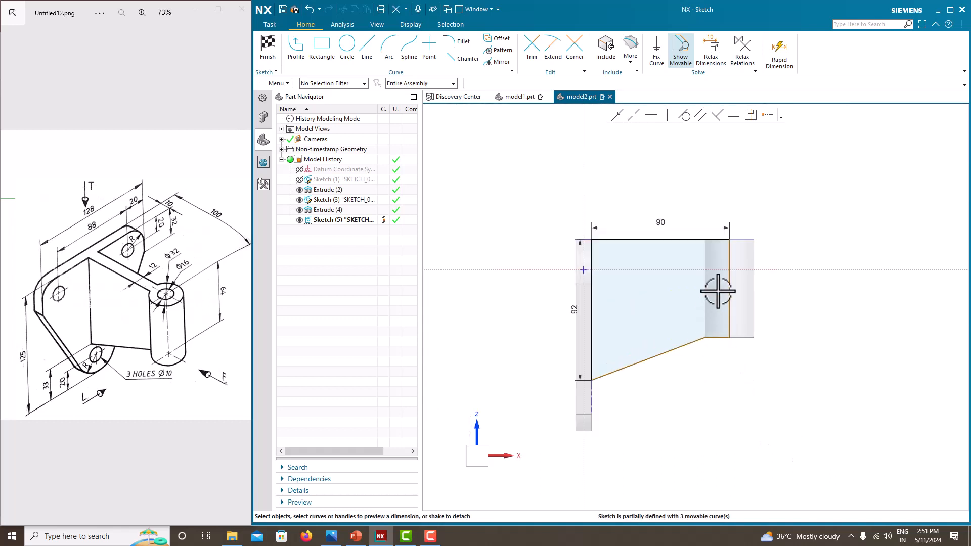
{"action": "scroll", "coordinate": [746, 275], "scroll_direction": "up", "scroll_amount": 3}
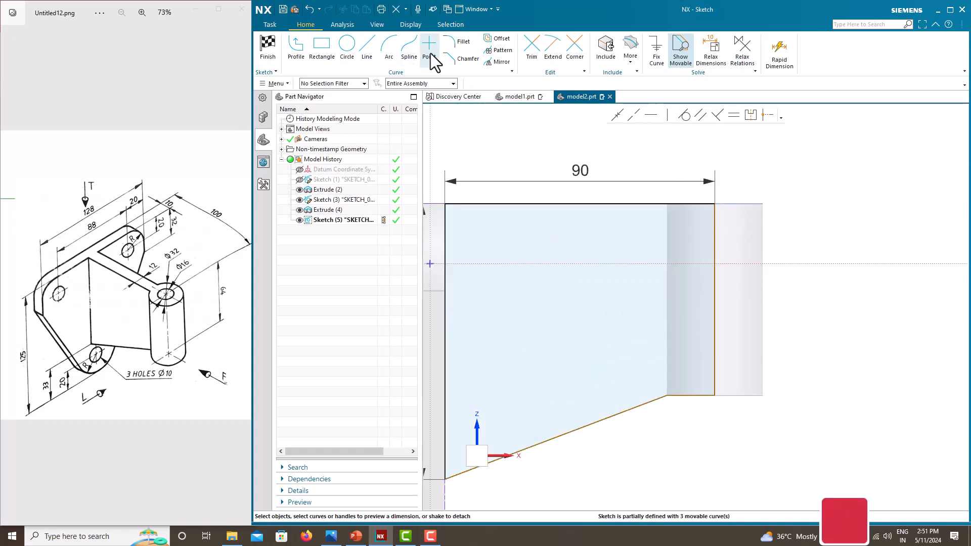
{"action": "scroll", "coordinate": [718, 223], "scroll_direction": "up", "scroll_amount": 3}
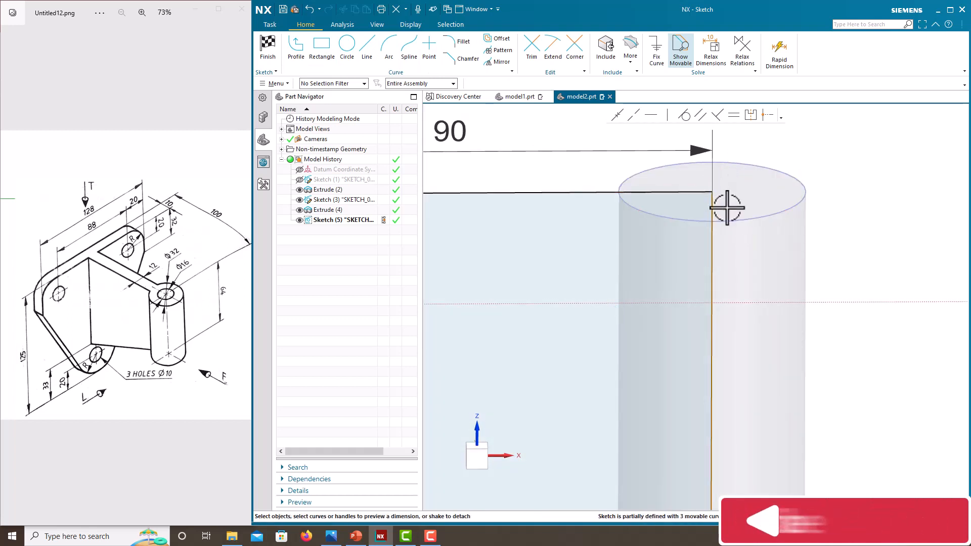
{"action": "scroll", "coordinate": [727, 208], "scroll_direction": "down", "scroll_amount": 6}
{"action": "right_click", "coordinate": [755, 205]}
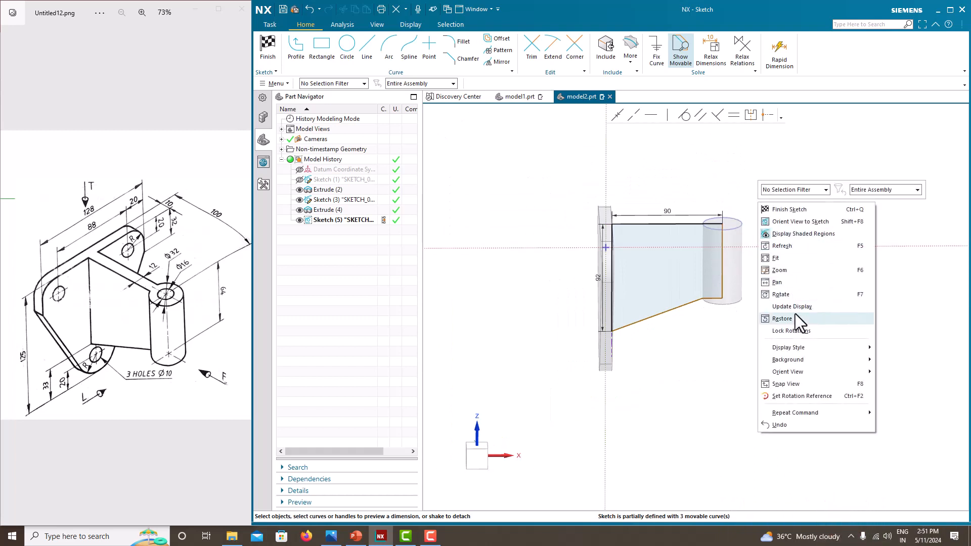
{"action": "left_click", "coordinate": [791, 222]}
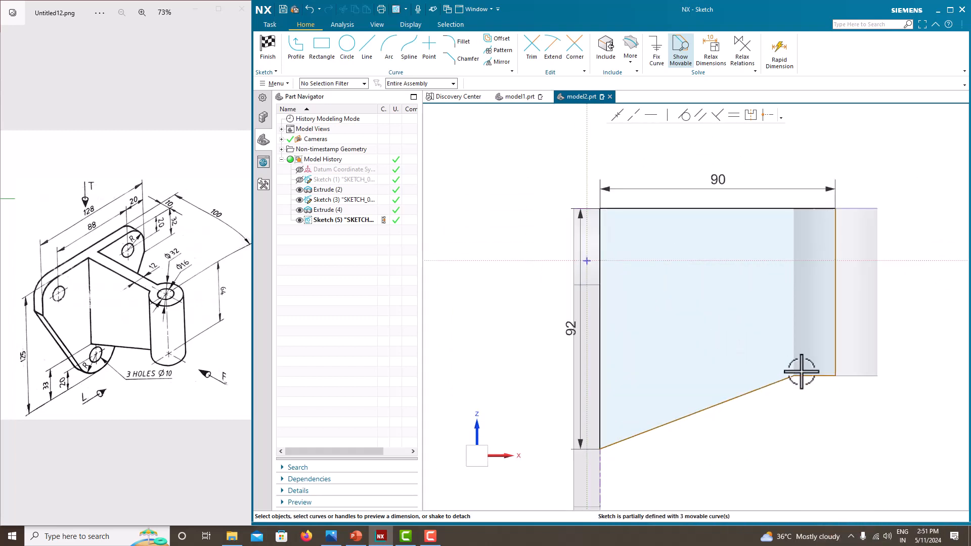
{"action": "left_click", "coordinate": [774, 386]}
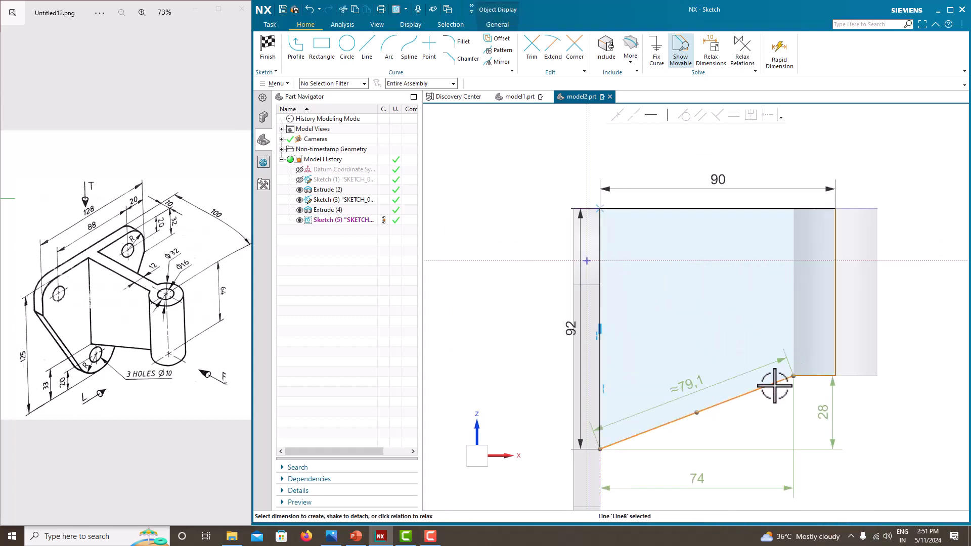
{"action": "left_click", "coordinate": [705, 480]}
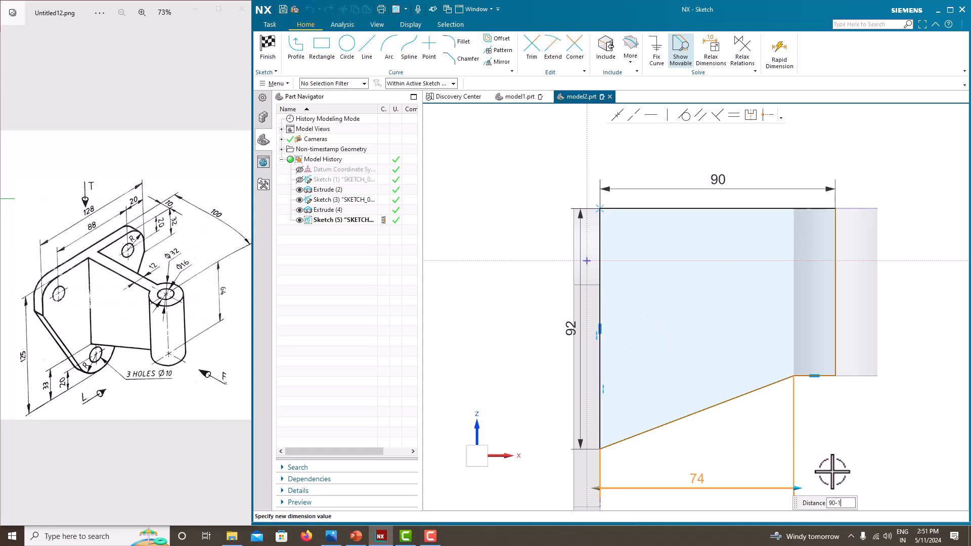
{"action": "key", "text": "Return"}
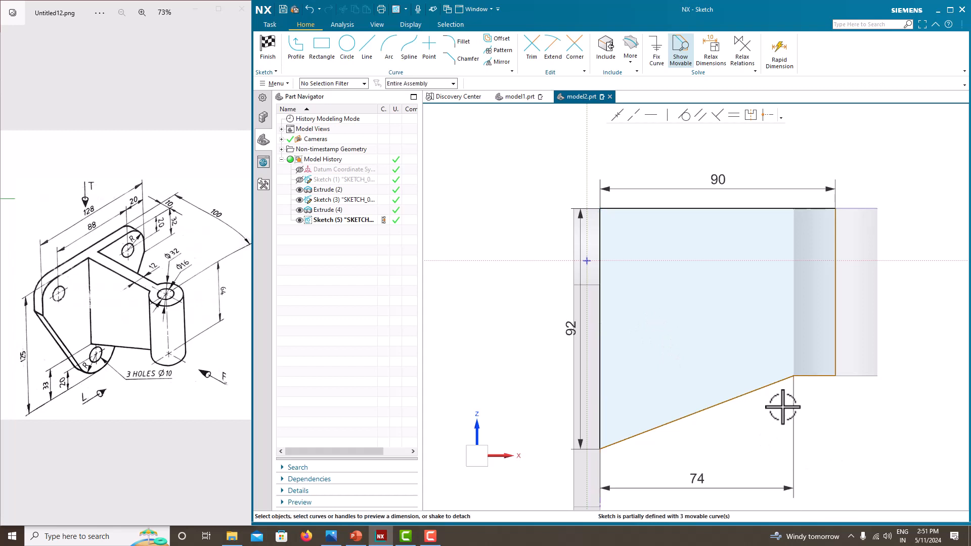
Step: Add a 16 mm distance beside the boss and dimension the right edge, fully defining the sketch
{"action": "scroll", "coordinate": [787, 399], "scroll_direction": "up", "scroll_amount": 5}
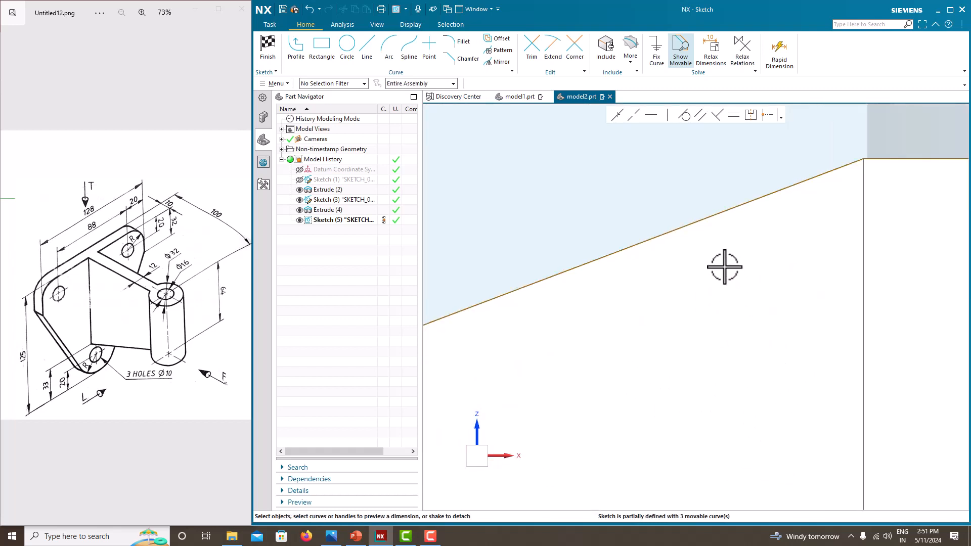
{"action": "scroll", "coordinate": [721, 269], "scroll_direction": "down", "scroll_amount": 5}
{"action": "scroll", "coordinate": [701, 304], "scroll_direction": "up", "scroll_amount": 1}
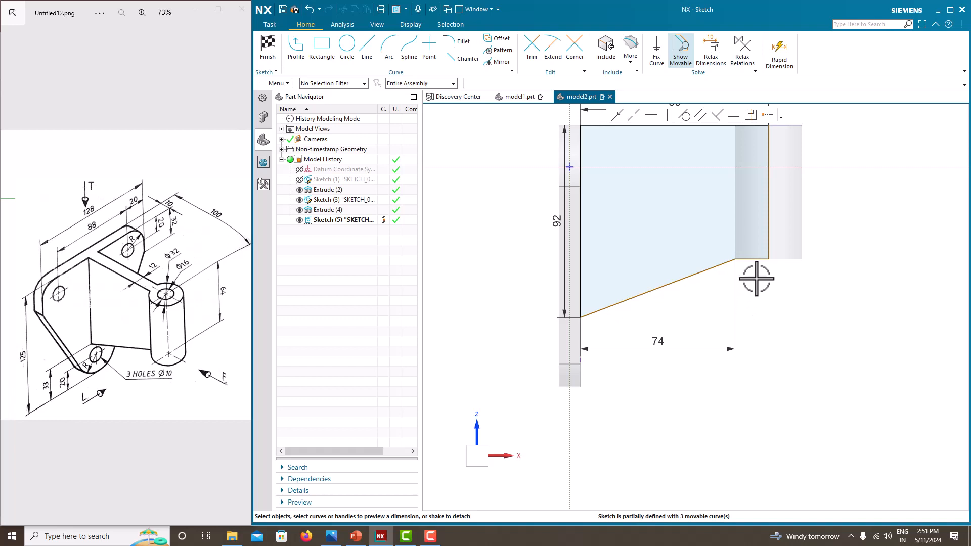
{"action": "left_click", "coordinate": [757, 260]}
{"action": "left_click", "coordinate": [760, 285]}
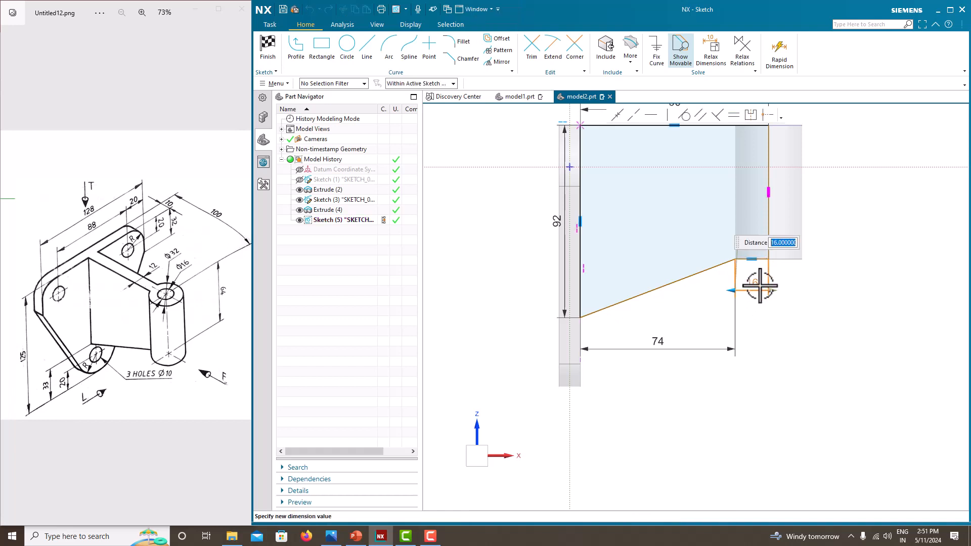
{"action": "key", "text": "Return"}
{"action": "scroll", "coordinate": [788, 335], "scroll_direction": "up", "scroll_amount": 2}
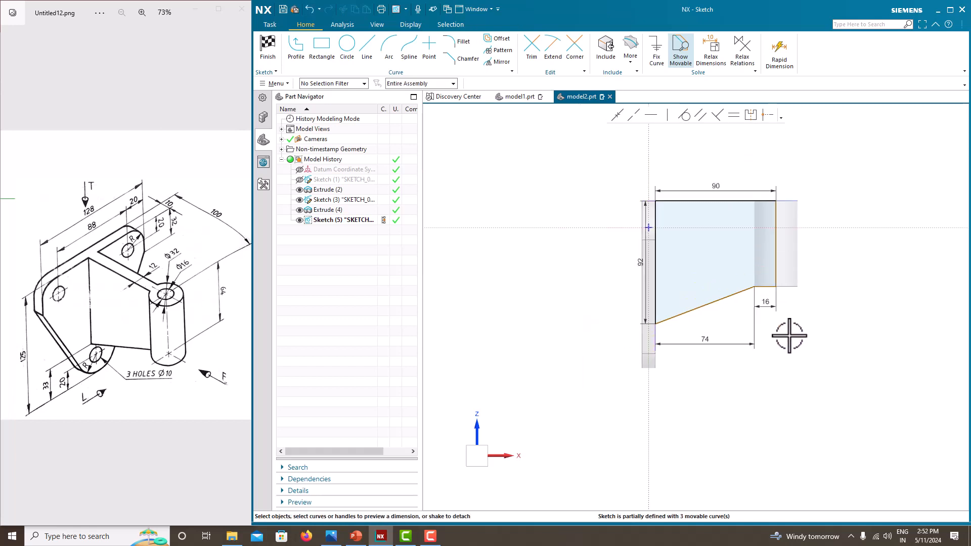
{"action": "left_click", "coordinate": [777, 233]}
{"action": "left_click", "coordinate": [793, 241]}
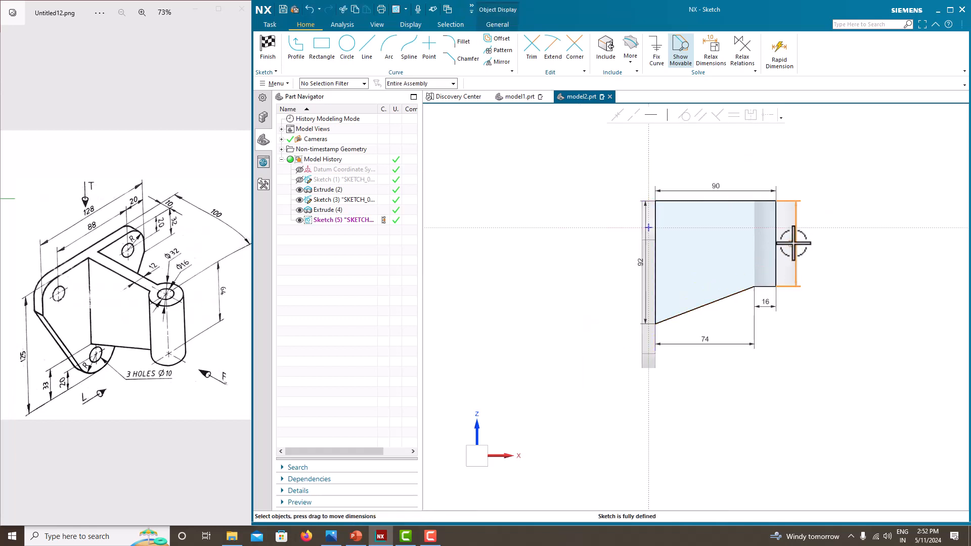
{"action": "key", "text": "Return"}
Step: Finish the sketch and extrude it symmetrically 12 mm, offset None, united with the body
{"action": "right_click", "coordinate": [843, 213]}
{"action": "left_click", "coordinate": [855, 219]}
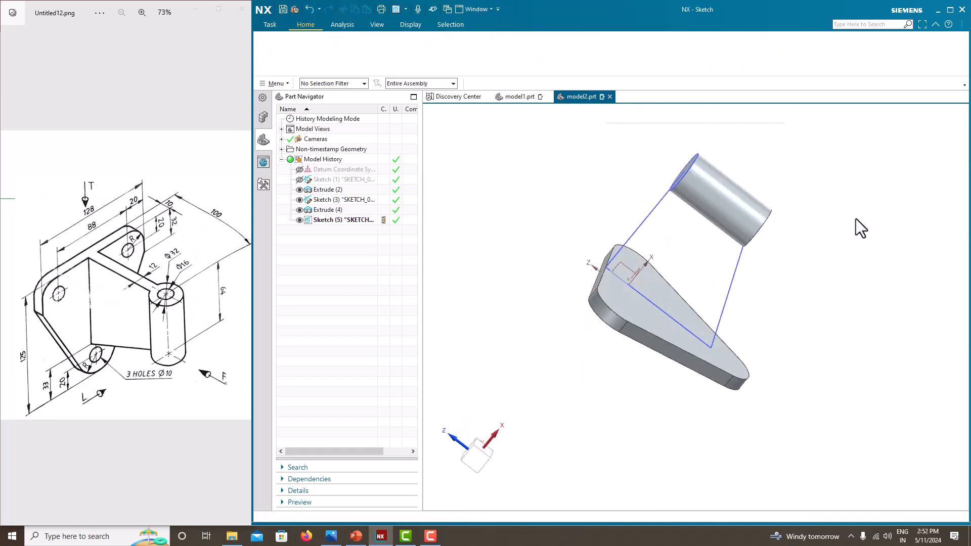
{"action": "left_click", "coordinate": [324, 57]}
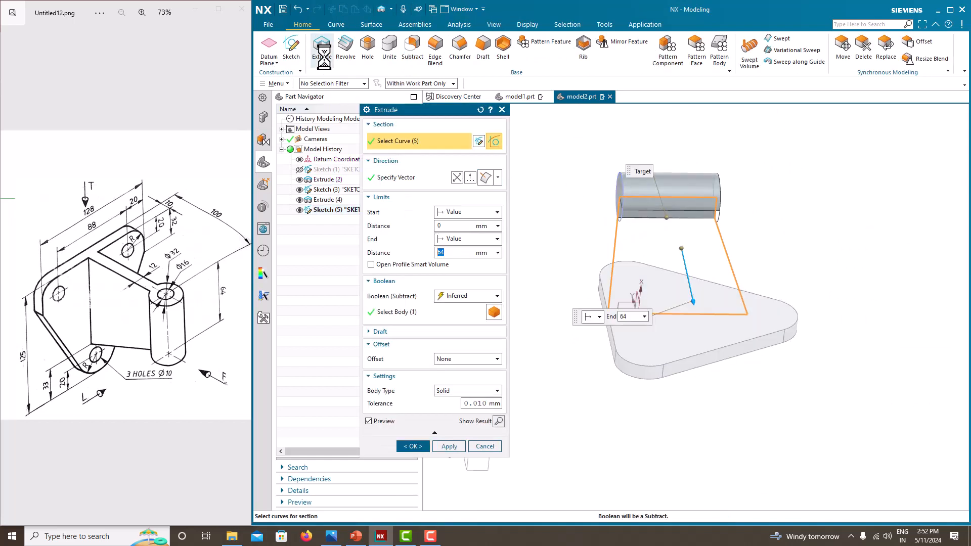
{"action": "left_click", "coordinate": [461, 239]}
{"action": "left_click", "coordinate": [457, 271]}
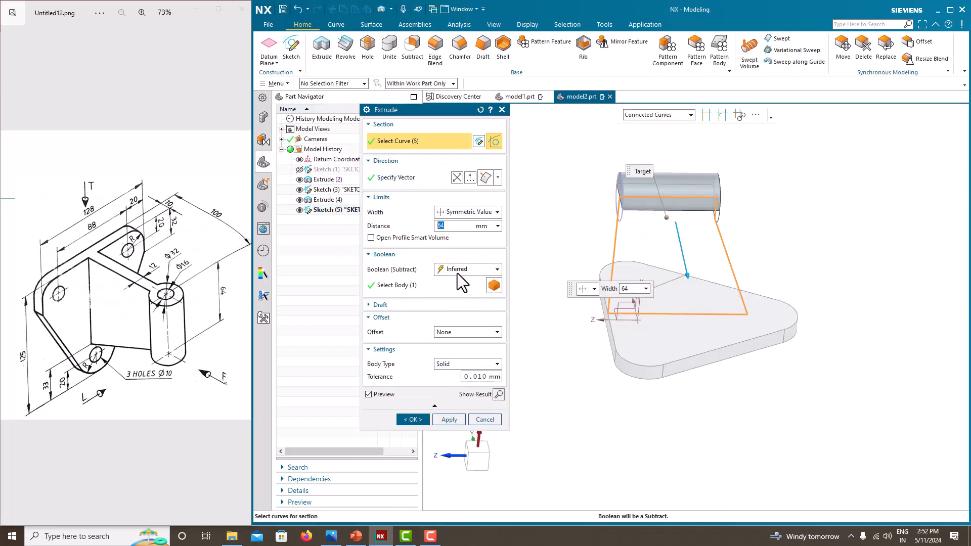
{"action": "left_click", "coordinate": [456, 332]}
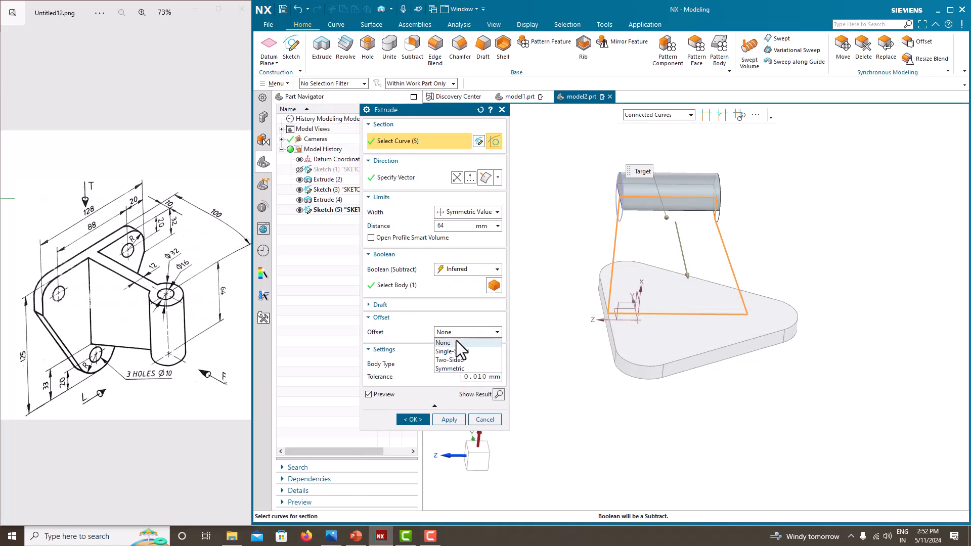
{"action": "left_click", "coordinate": [456, 341]}
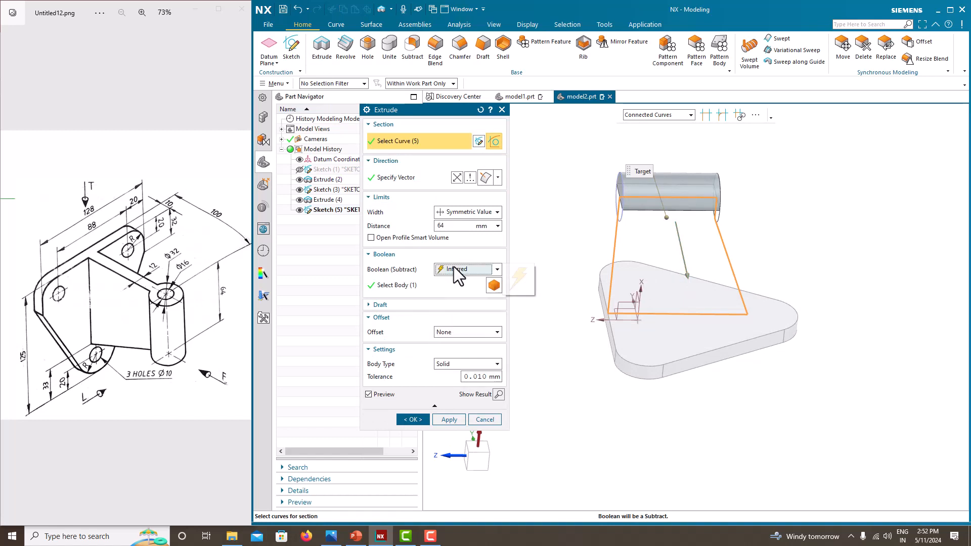
{"action": "left_click", "coordinate": [454, 267]}
{"action": "left_click", "coordinate": [453, 291]}
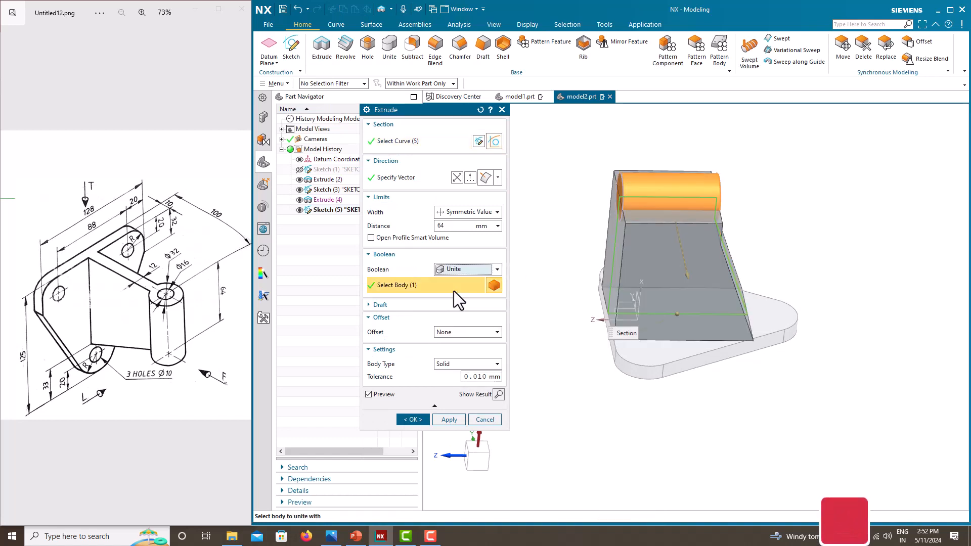
{"action": "left_click", "coordinate": [462, 226]}
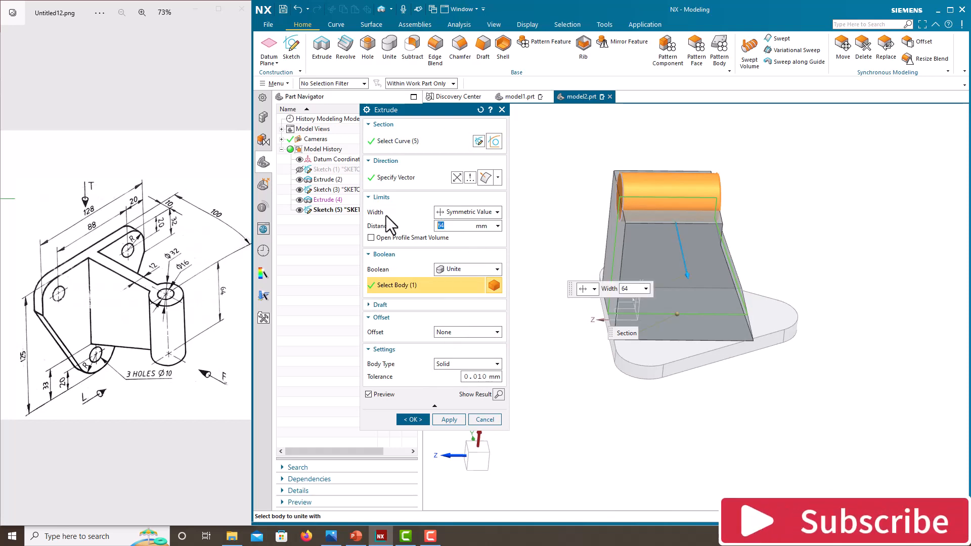
{"action": "type", "text": "12"}
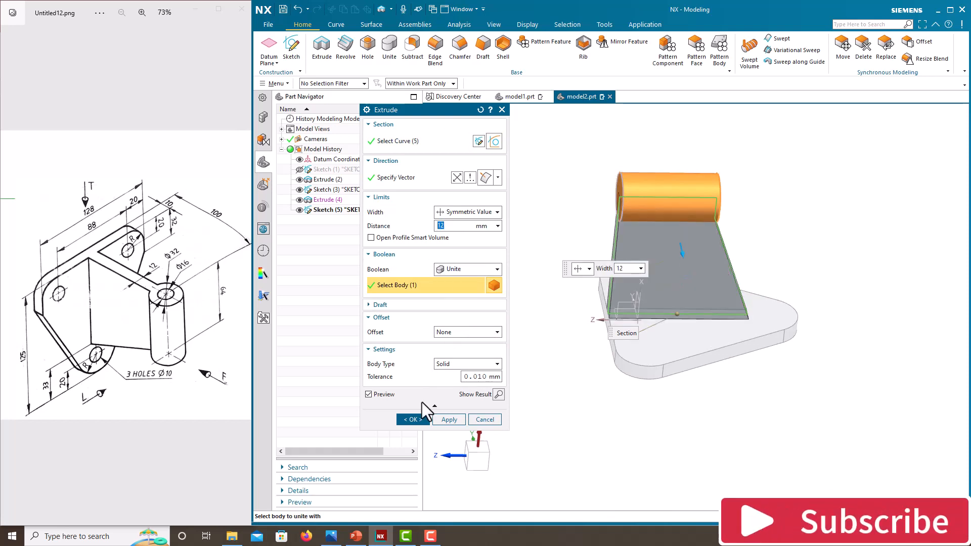
{"action": "left_click", "coordinate": [409, 423]}
Step: Hide the web sketch and orbit around the new rib, then fit the whole model in view
{"action": "middle_click_drag", "start_coordinate": [526, 344], "coordinate": [607, 303]}
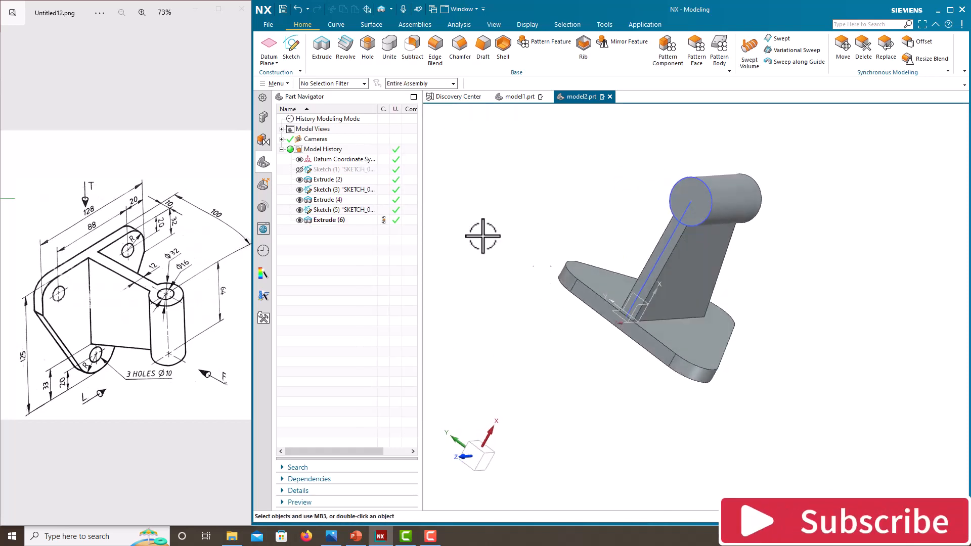
{"action": "left_click", "coordinate": [300, 210]}
{"action": "mouse_move", "coordinate": [485, 238]}
{"action": "middle_mouse_down"}
{"action": "mouse_move", "coordinate": [526, 245]}
{"action": "mouse_move", "coordinate": [505, 245]}
{"action": "mouse_move", "coordinate": [574, 228]}
{"action": "middle_mouse_up"}
{"action": "scroll", "coordinate": [650, 223], "scroll_direction": "up", "scroll_amount": 5}
{"action": "middle_click_drag", "start_coordinate": [649, 223], "coordinate": [682, 250]}
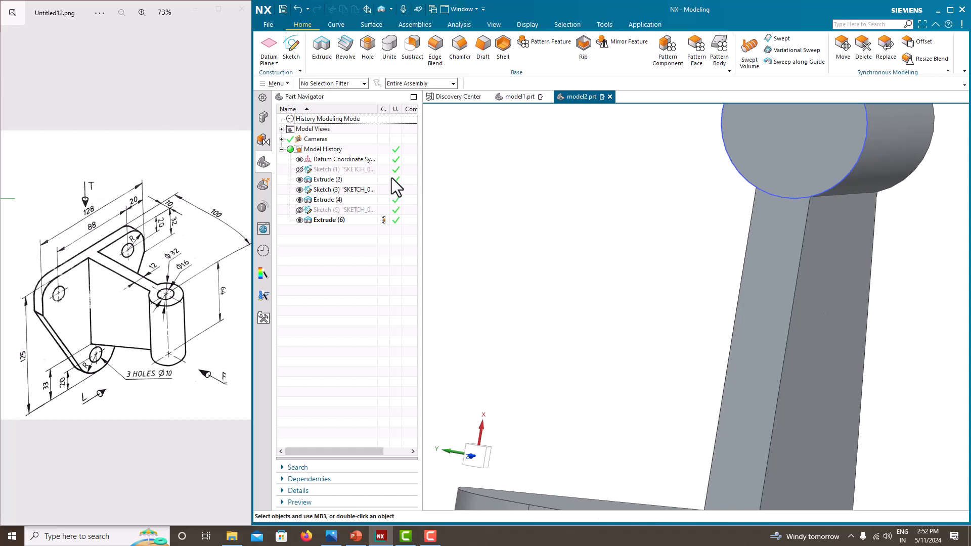
{"action": "key", "text": "ctrl+f"}
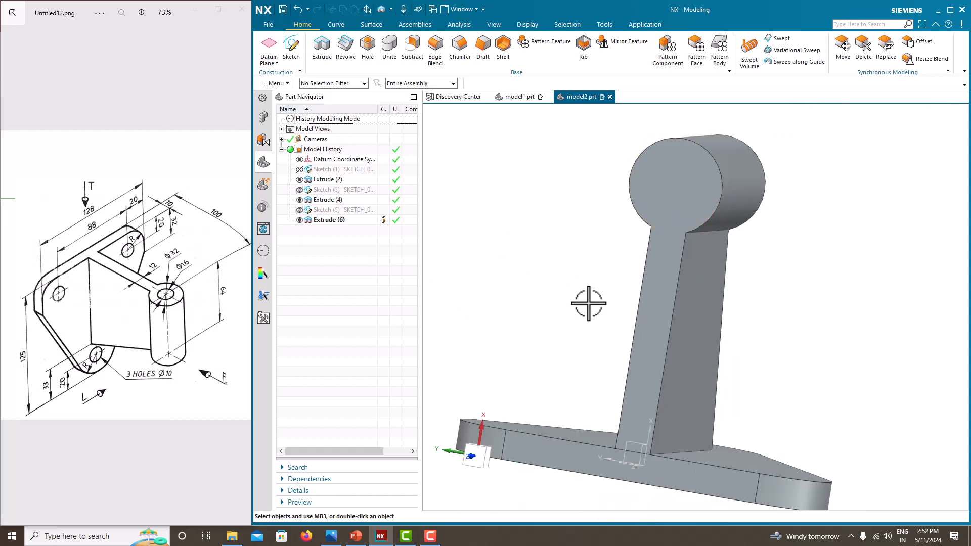
Step: Place holes at the left, right and top plate corners with a 10 mm diameter
{"action": "middle_click_drag", "start_coordinate": [581, 301], "coordinate": [559, 329]}
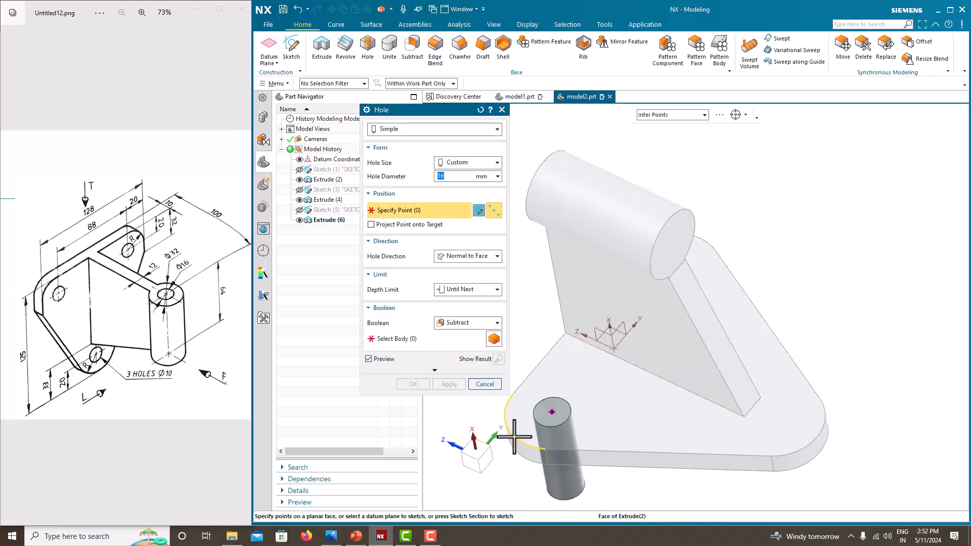
{"action": "left_click", "coordinate": [514, 435]}
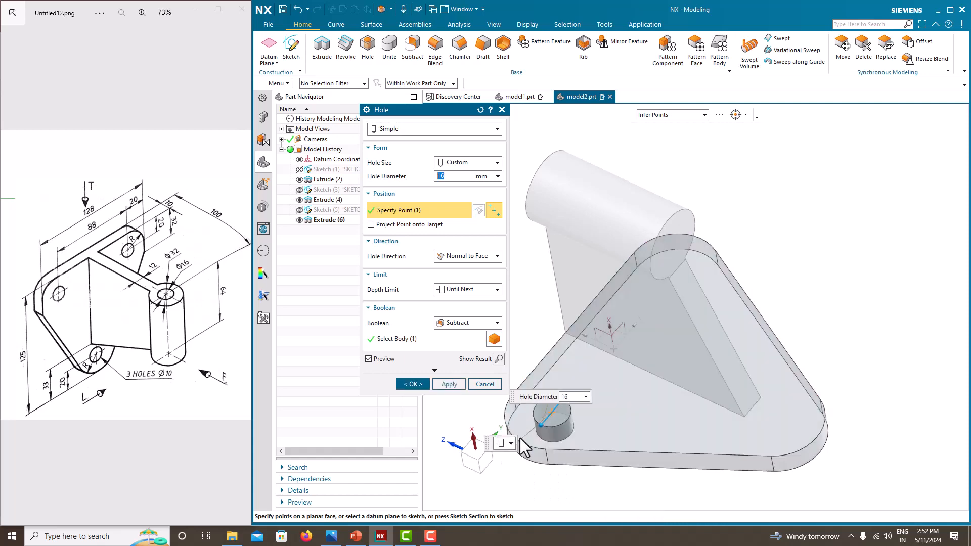
{"action": "left_click", "coordinate": [812, 439]}
{"action": "middle_click_drag", "start_coordinate": [754, 265], "coordinate": [787, 151]}
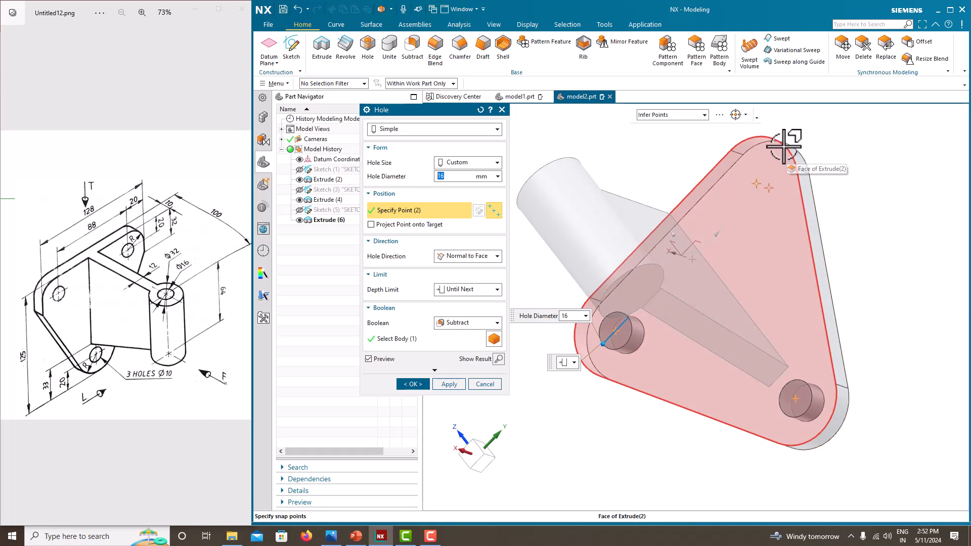
{"action": "left_click", "coordinate": [784, 147]}
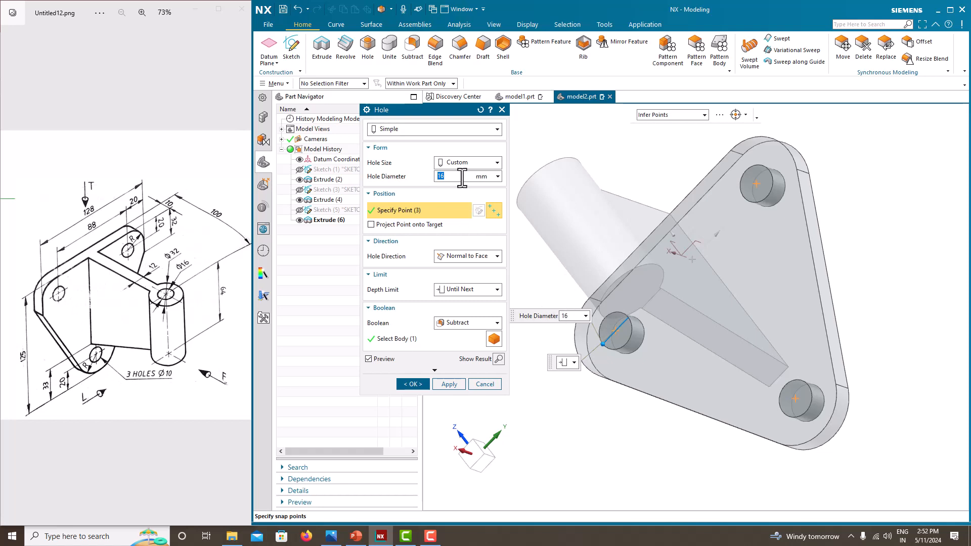
{"action": "type", "text": "10"}
{"action": "key", "text": "Return"}
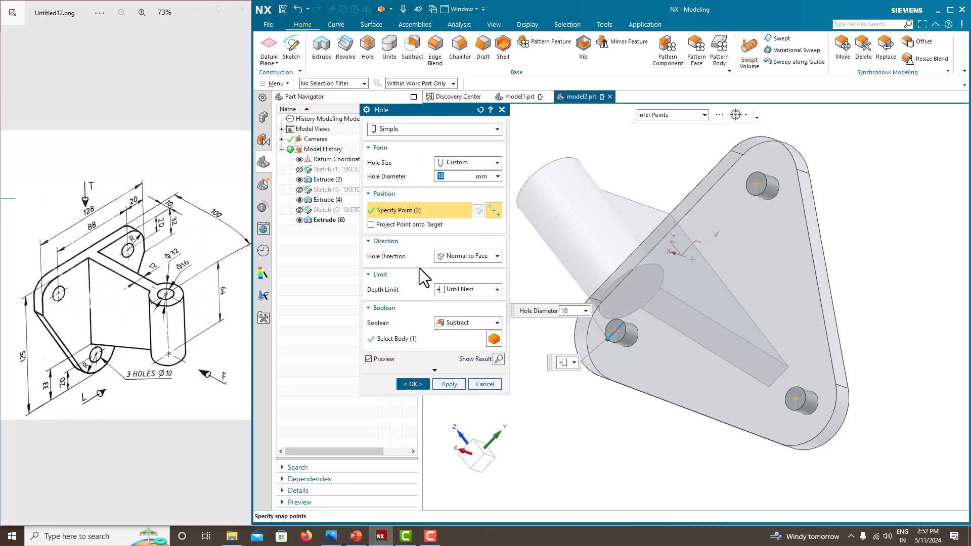
{"action": "left_click", "coordinate": [459, 383]}
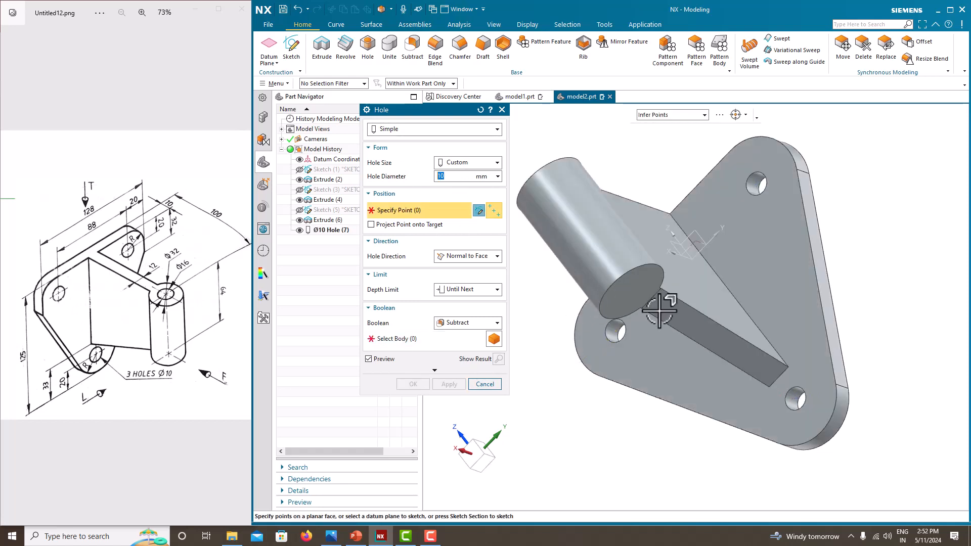
Step: Place a Ø16 hole at the centre of the boss end and create it
{"action": "middle_click_drag", "start_coordinate": [660, 309], "coordinate": [624, 202]}
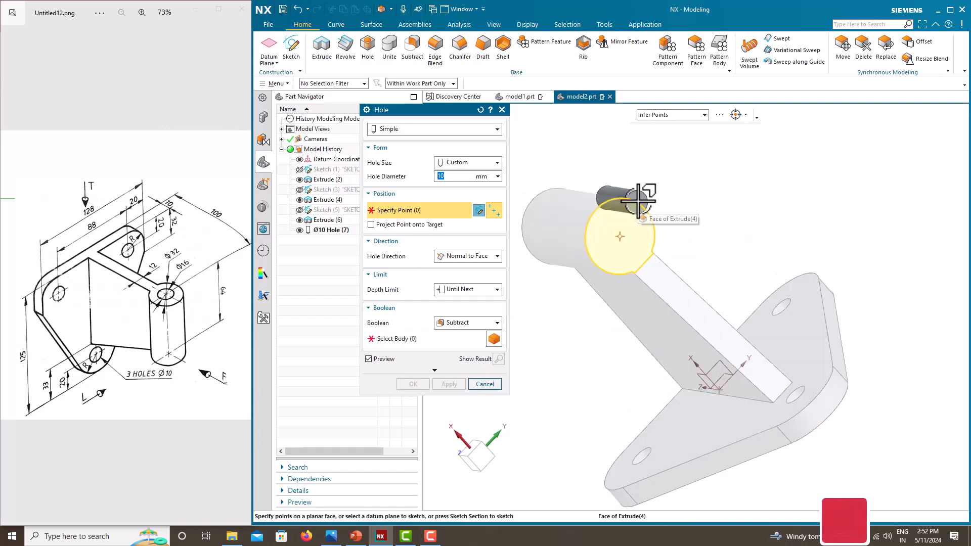
{"action": "left_click", "coordinate": [643, 205]}
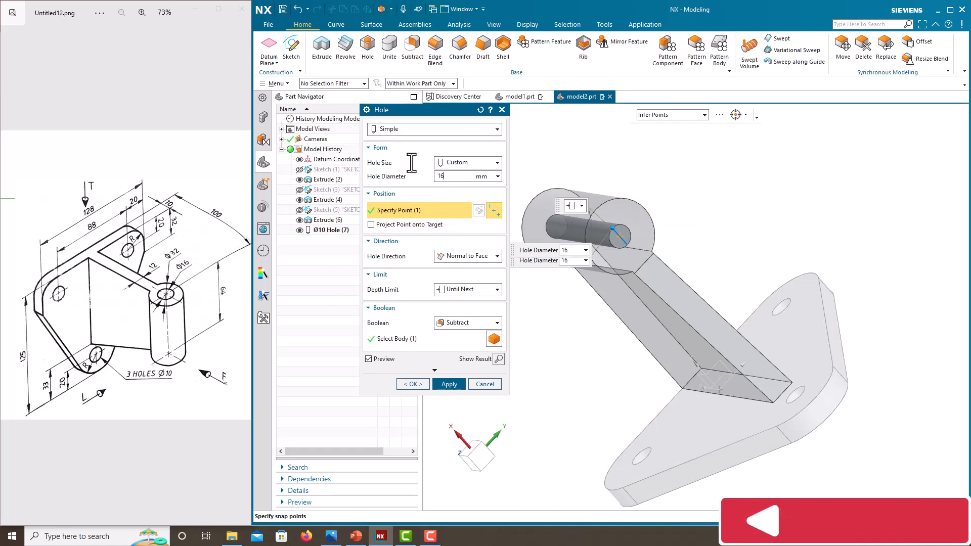
{"action": "left_click", "coordinate": [424, 384]}
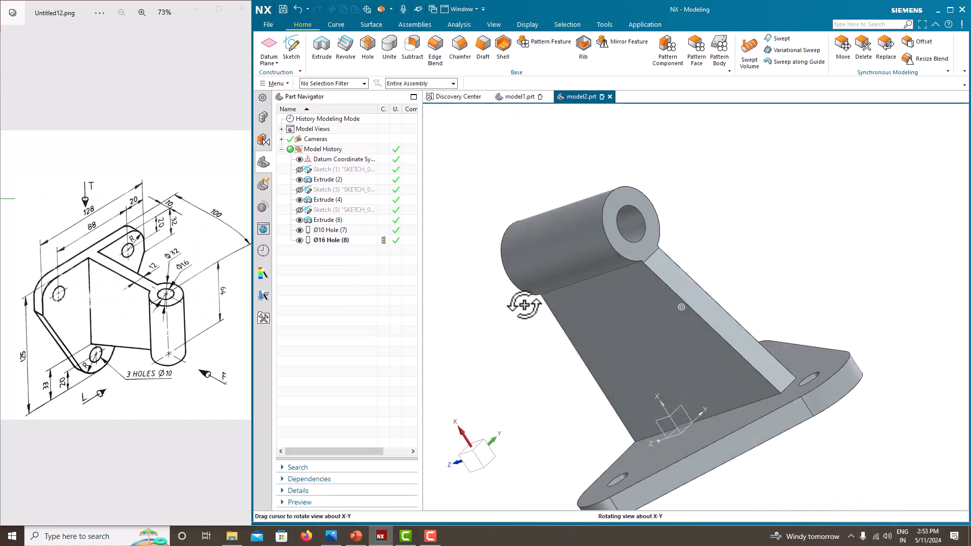
Step: Switch the view to standard isometric
{"action": "right_click", "coordinate": [503, 147]}
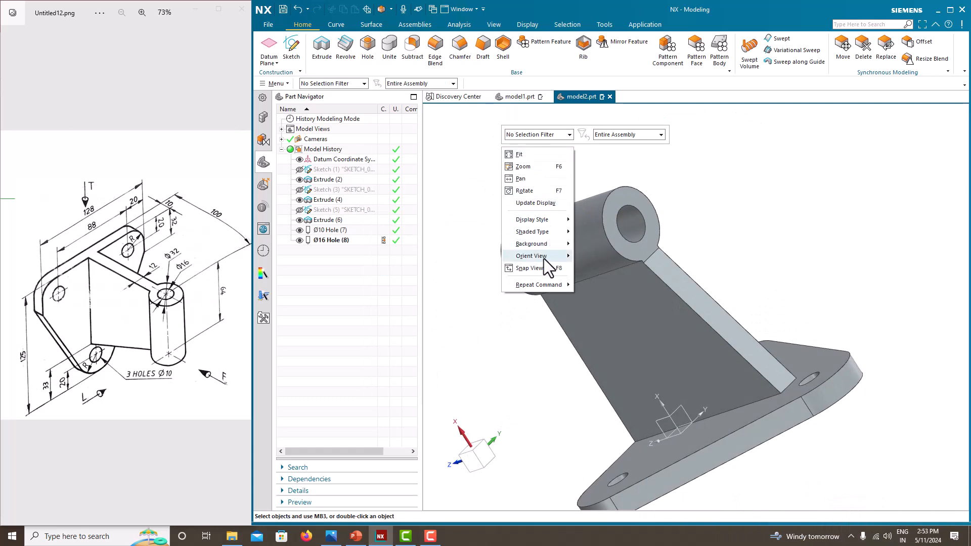
{"action": "mouse_move", "coordinate": [544, 259]}
{"action": "left_click", "coordinate": [610, 266]}
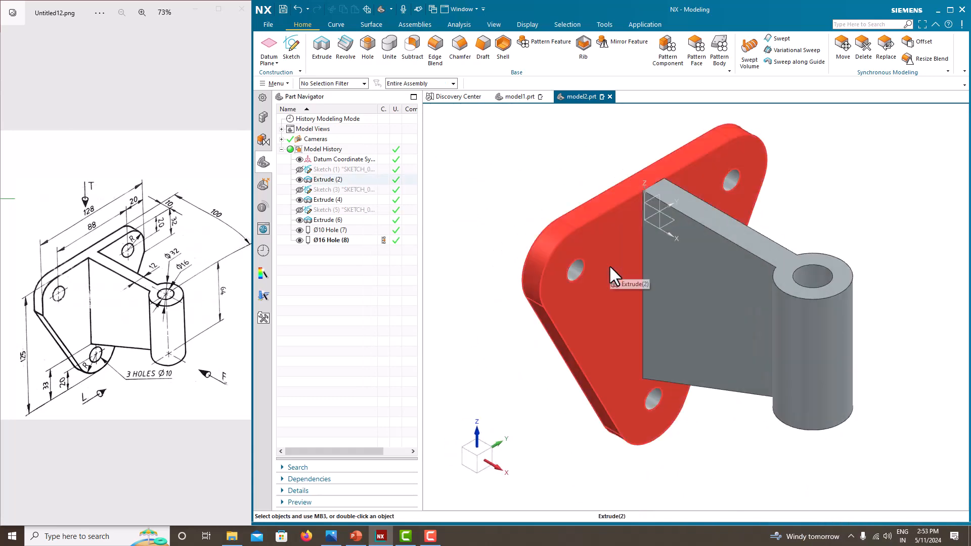
{"action": "left_click", "coordinate": [500, 221]}
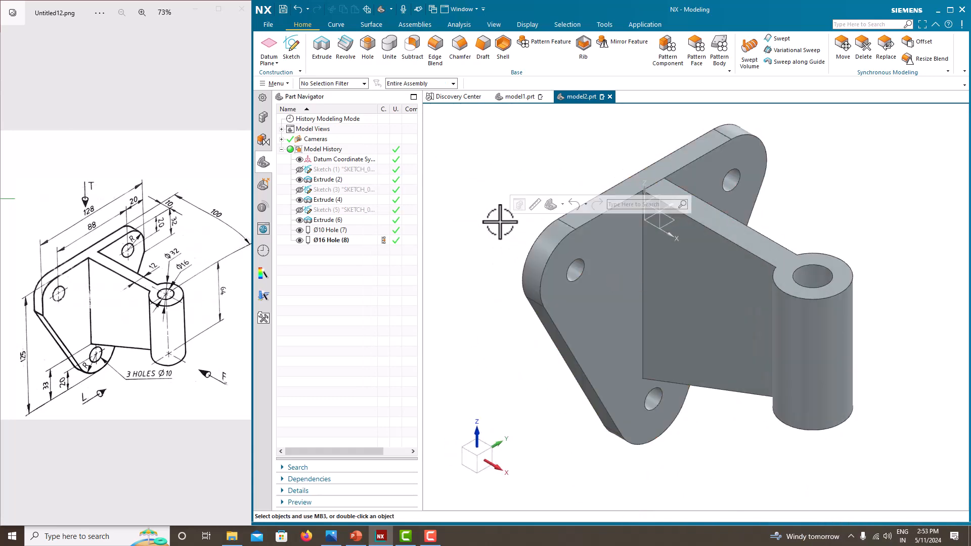